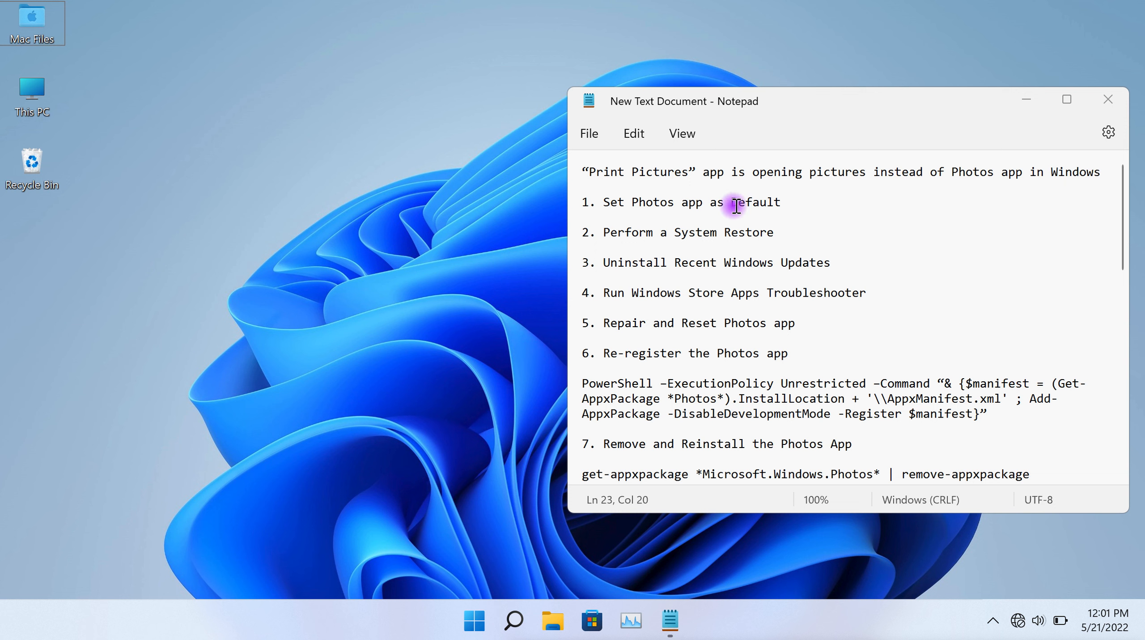
{"action": "left_click_drag", "start_coordinate": [788, 202], "coordinate": [604, 204]}
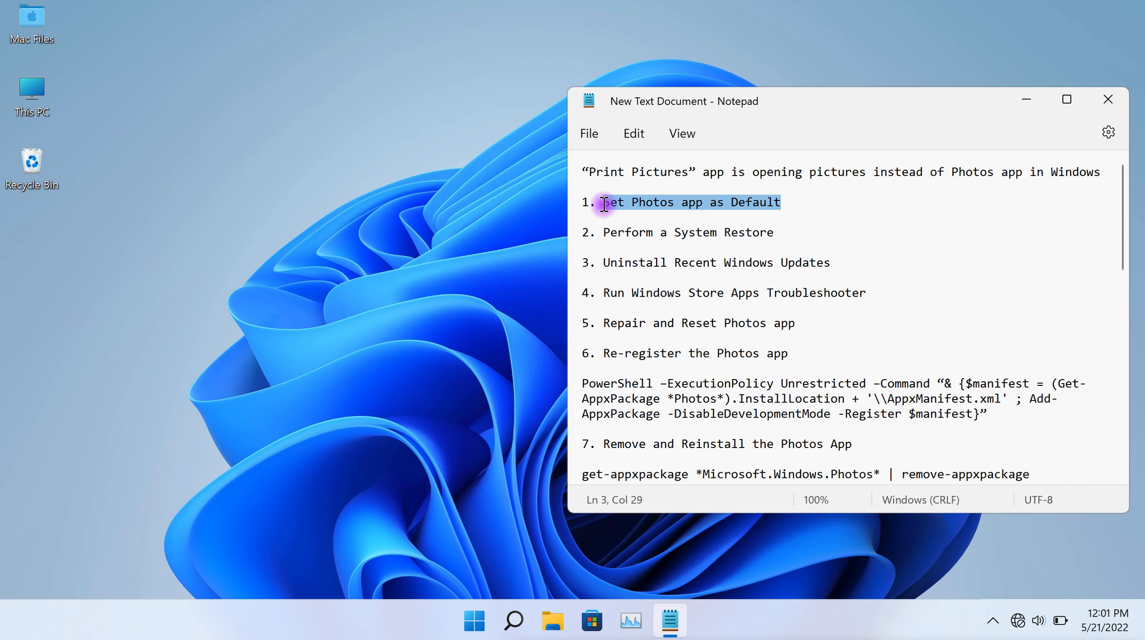
{"action": "left_click", "coordinate": [638, 203]}
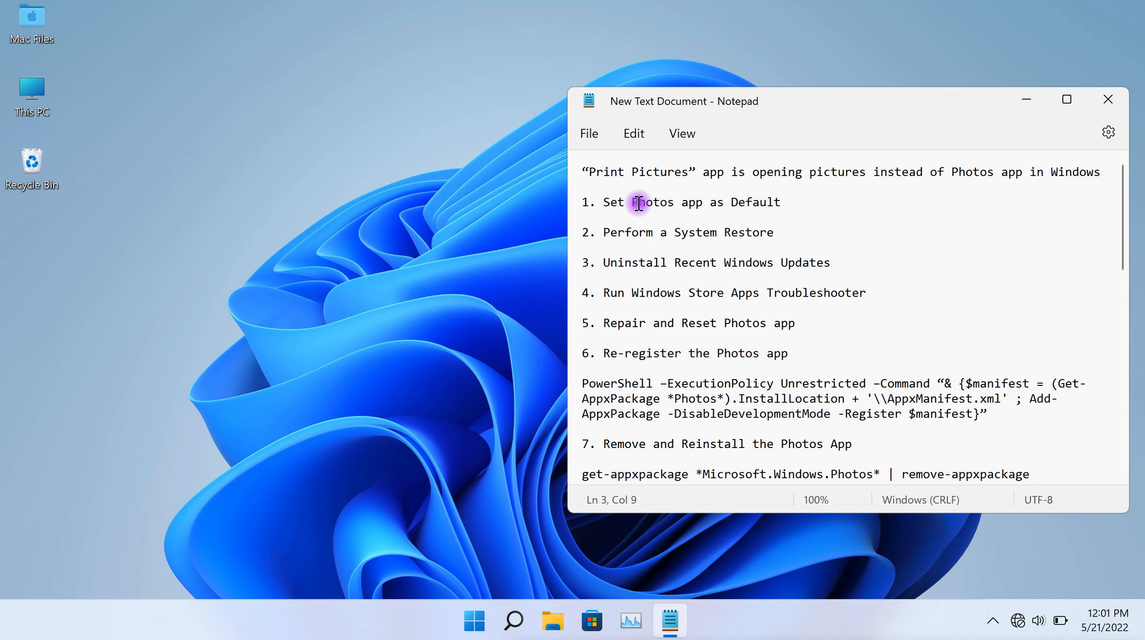
Step: Switch to the Windows Settings app and open the Default apps page under Apps
{"action": "left_click", "coordinate": [478, 616]}
{"action": "left_click", "coordinate": [693, 203]}
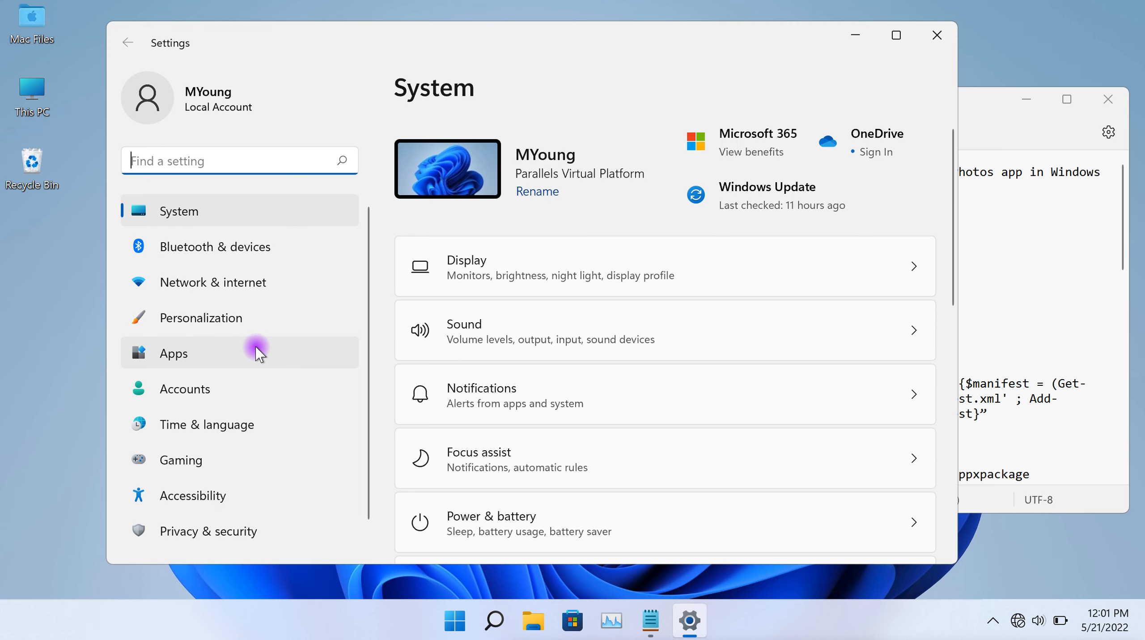
{"action": "left_click", "coordinate": [256, 353]}
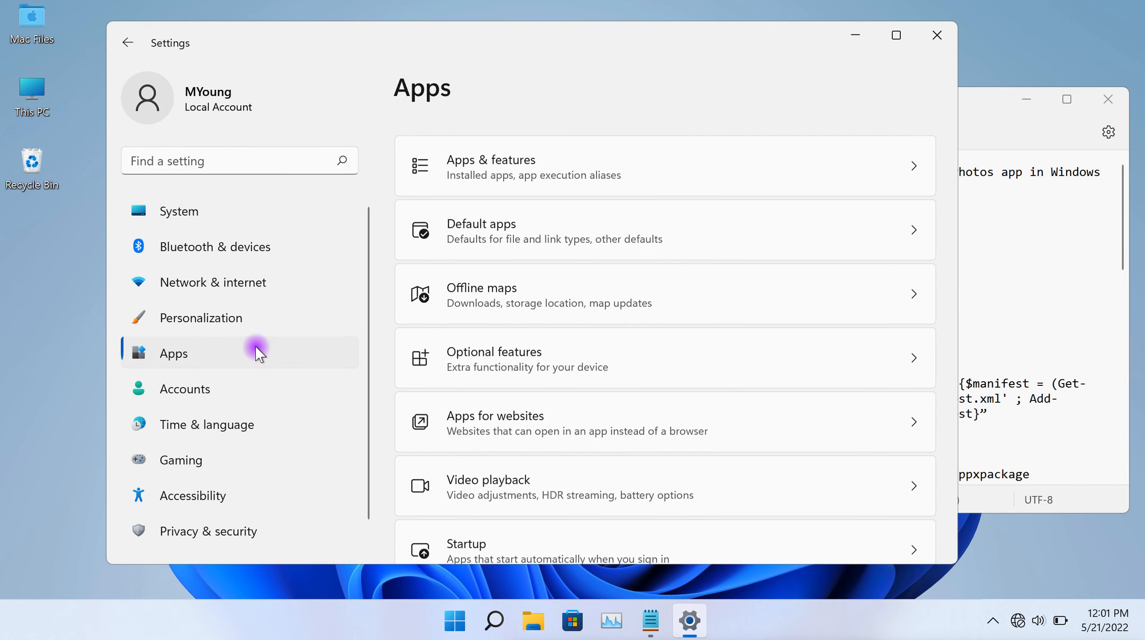
{"action": "left_click", "coordinate": [546, 222]}
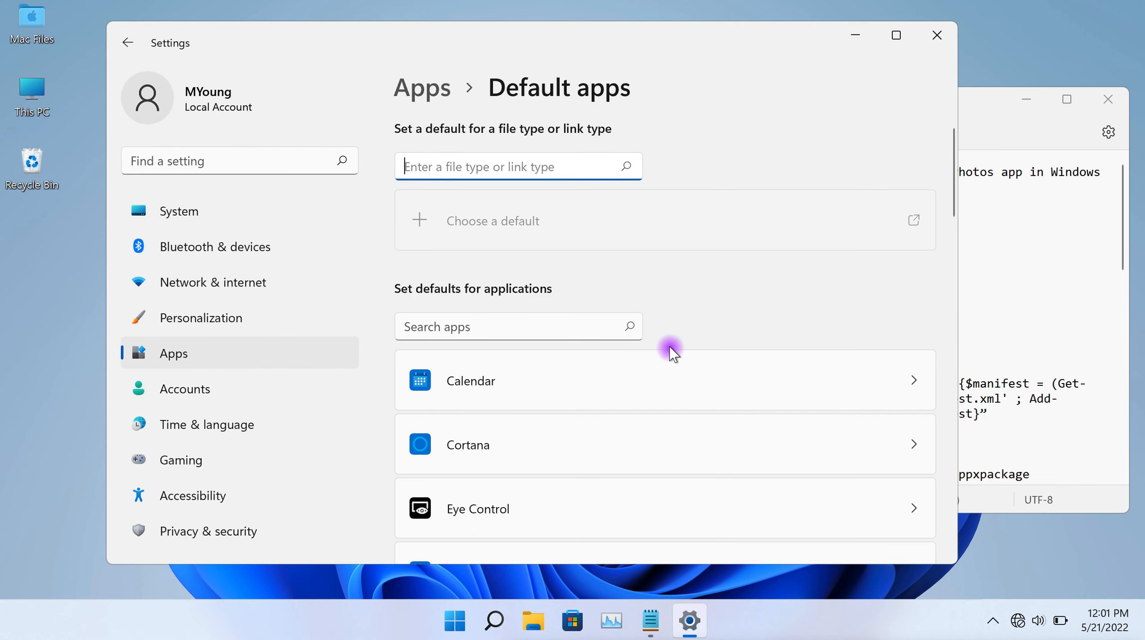
Step: Find the Photos app among the applications and open its default file type settings
{"action": "scroll", "coordinate": [671, 354], "scroll_direction": "down", "scroll_amount": 10}
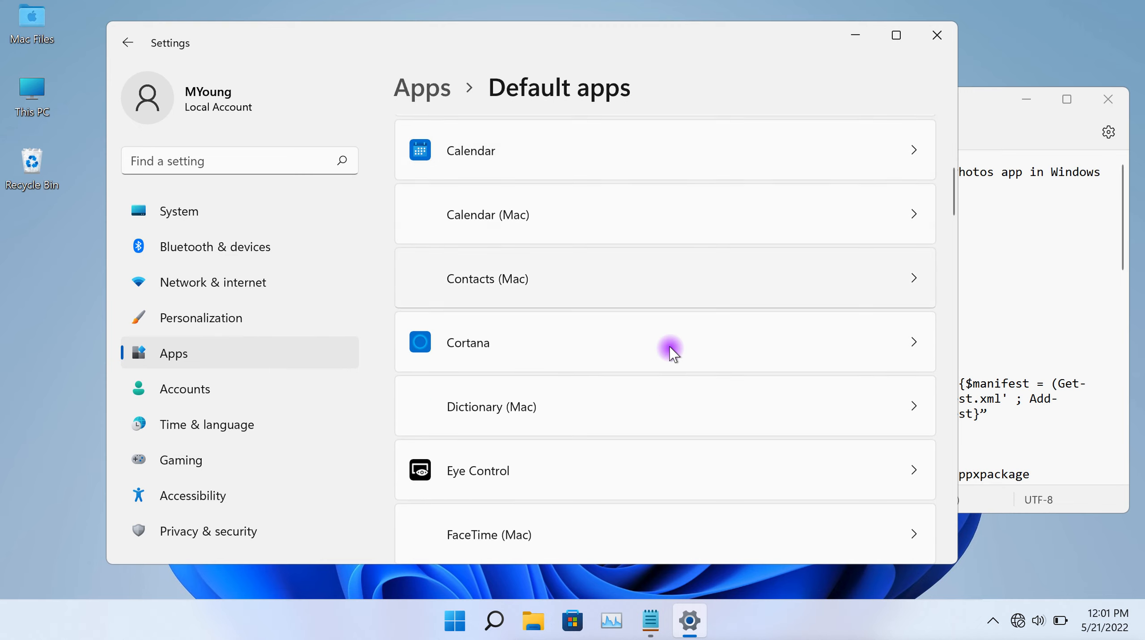
{"action": "scroll", "coordinate": [671, 354], "scroll_direction": "down", "scroll_amount": 10}
{"action": "scroll", "coordinate": [672, 354], "scroll_direction": "up", "scroll_amount": 3}
{"action": "scroll", "coordinate": [671, 354], "scroll_direction": "down", "scroll_amount": 12}
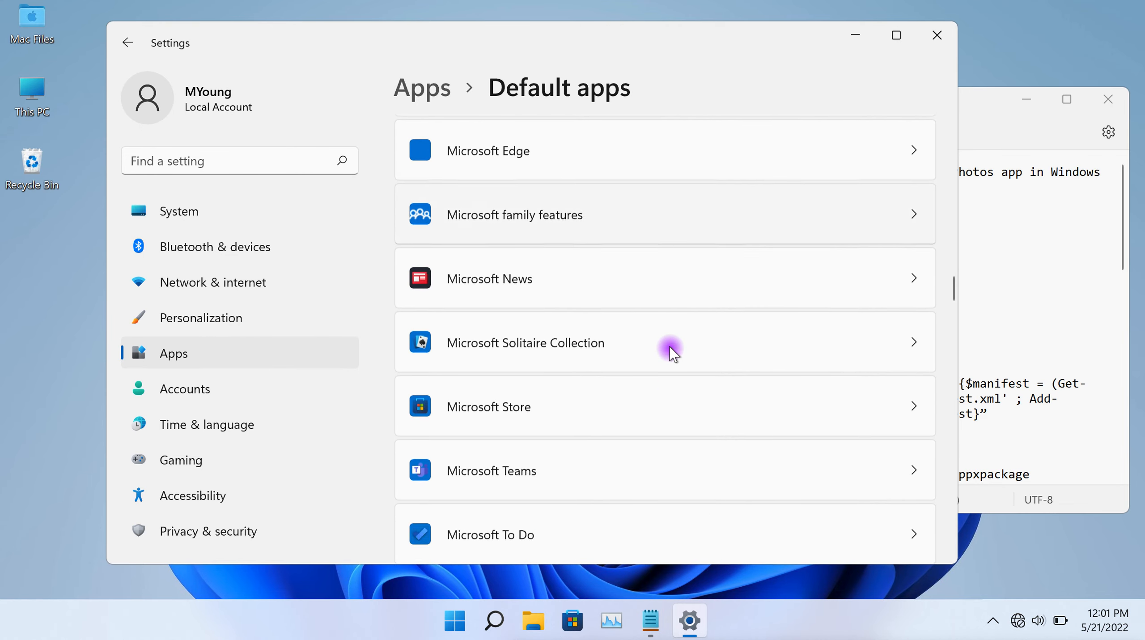
{"action": "scroll", "coordinate": [672, 354], "scroll_direction": "down", "scroll_amount": 10}
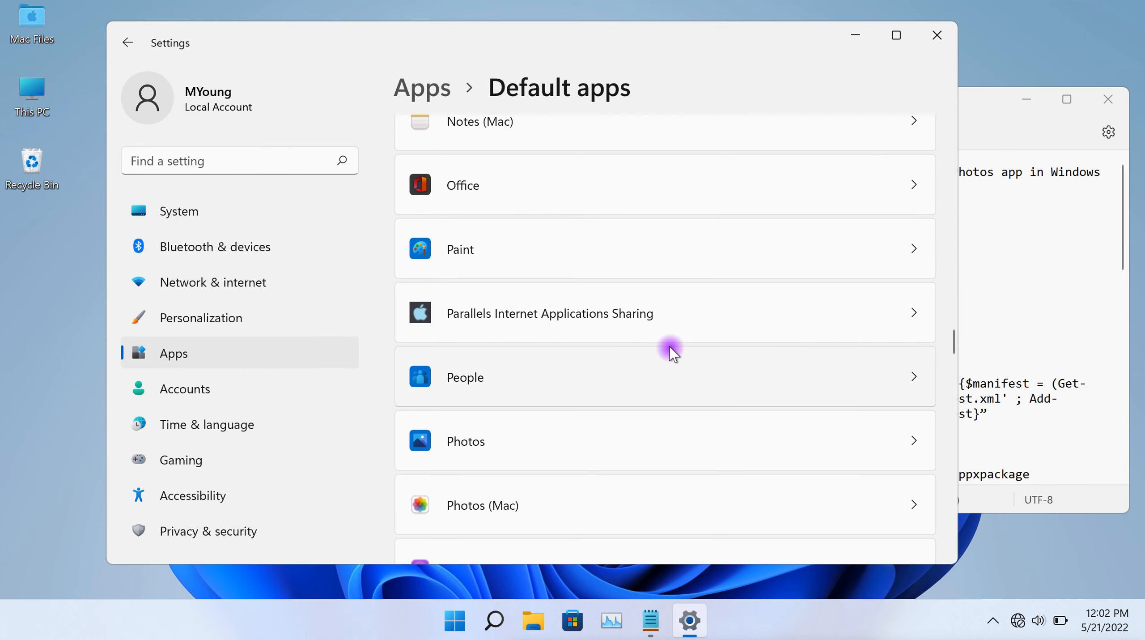
{"action": "scroll", "coordinate": [671, 354], "scroll_direction": "down", "scroll_amount": 5}
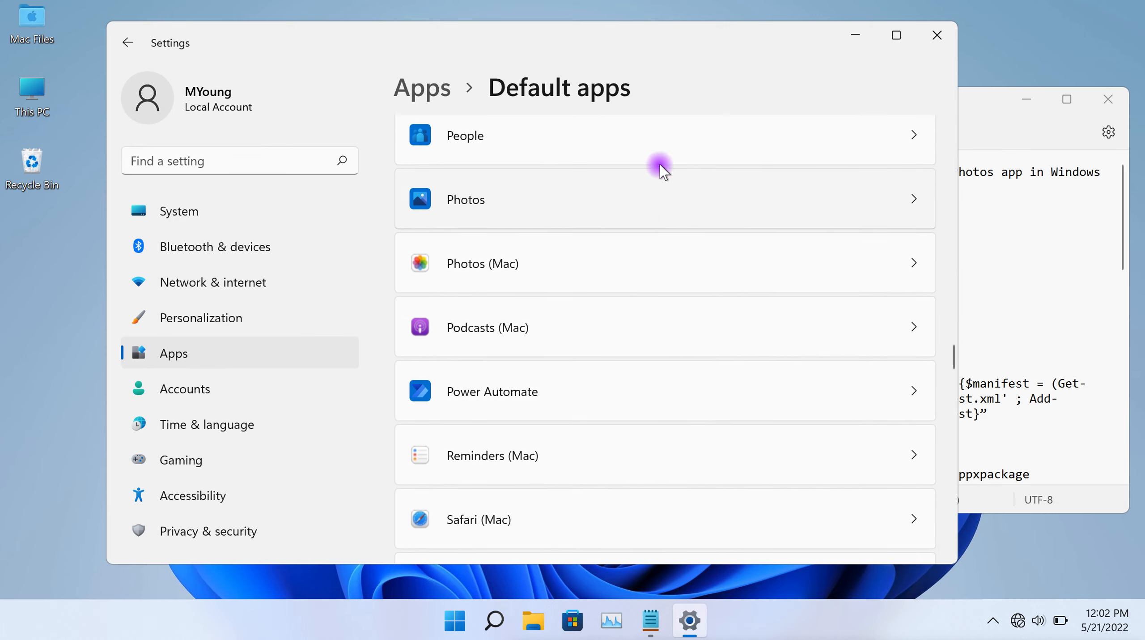
{"action": "left_click", "coordinate": [658, 182]}
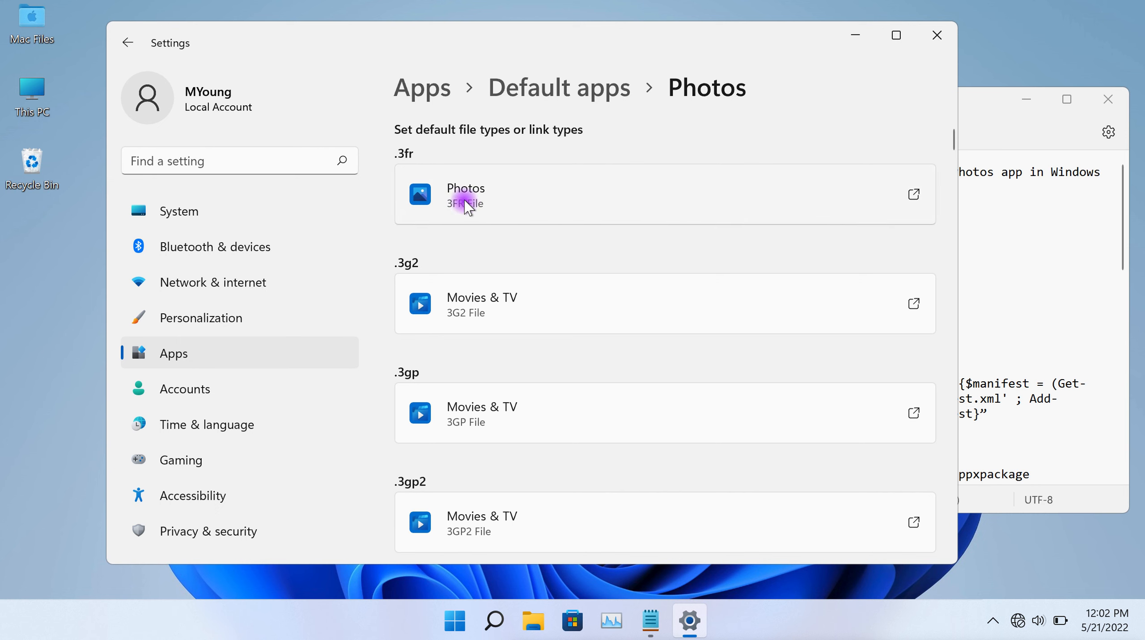
Step: Check the default app choice for .3fr files, then confirm Photos for .bmp files and close Settings
{"action": "left_click", "coordinate": [483, 204]}
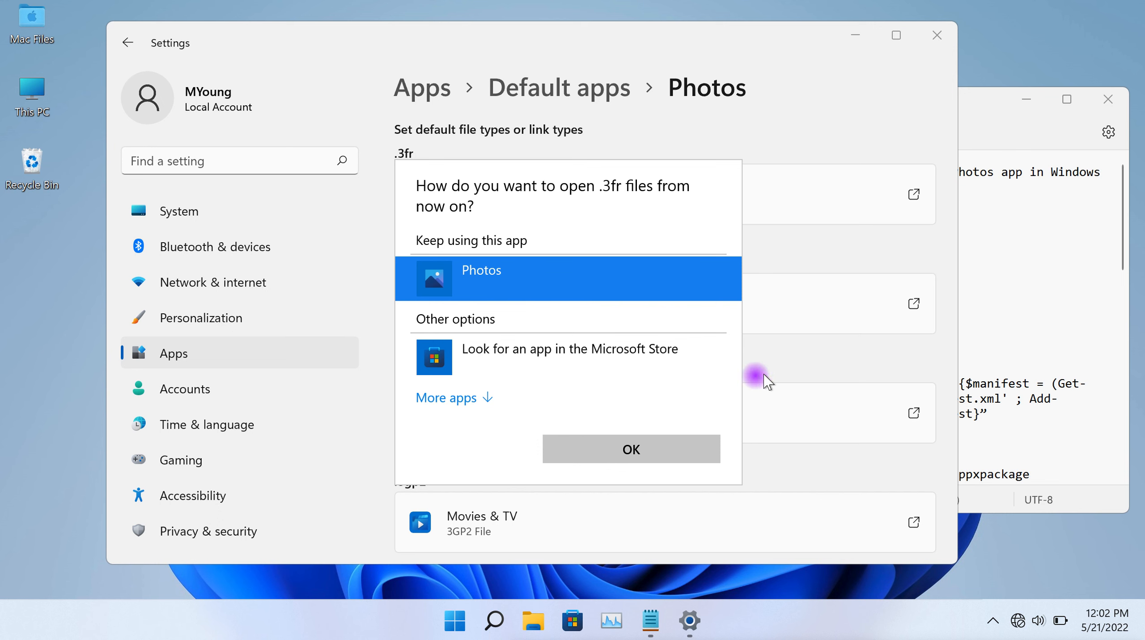
{"action": "left_click", "coordinate": [775, 376]}
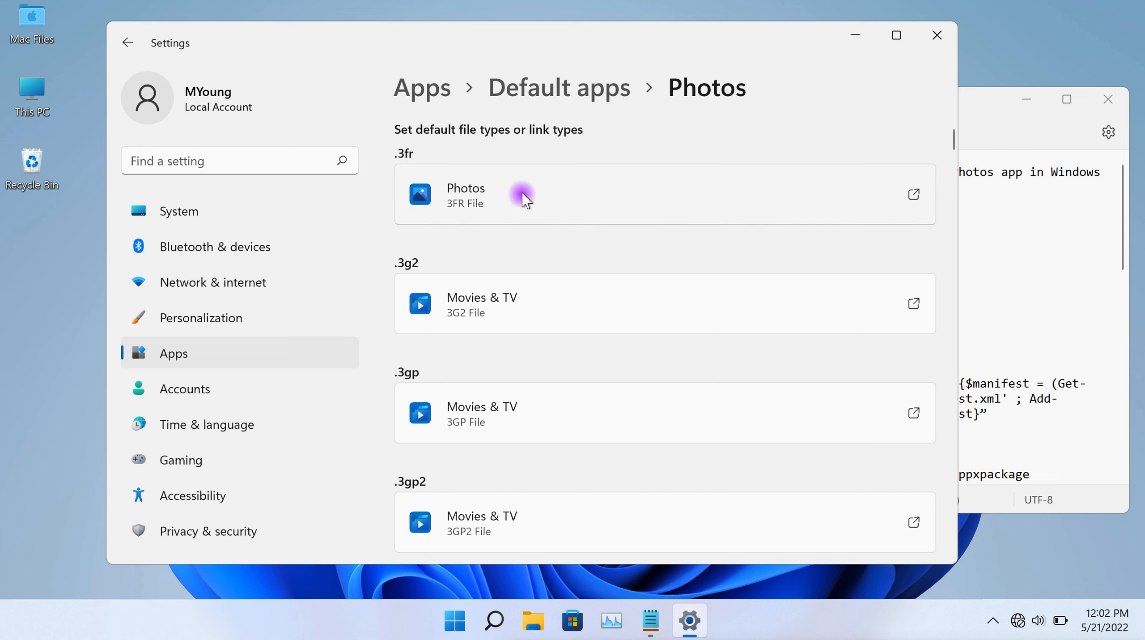
{"action": "scroll", "coordinate": [563, 278], "scroll_direction": "down", "scroll_amount": 8}
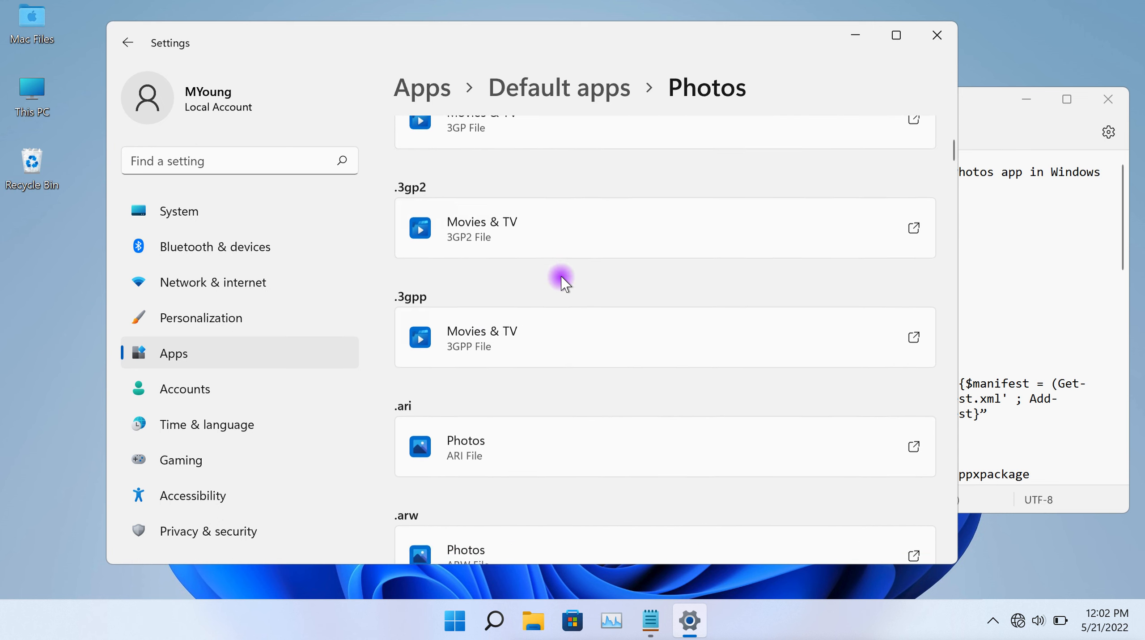
{"action": "scroll", "coordinate": [563, 277], "scroll_direction": "down", "scroll_amount": 8}
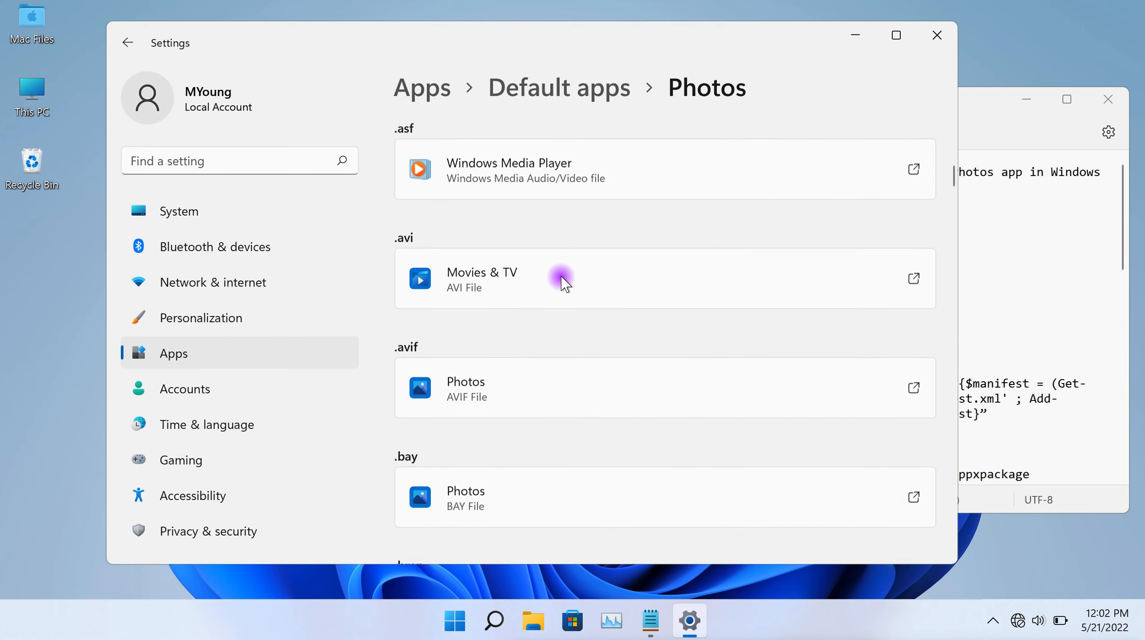
{"action": "scroll", "coordinate": [559, 279], "scroll_direction": "down", "scroll_amount": 2}
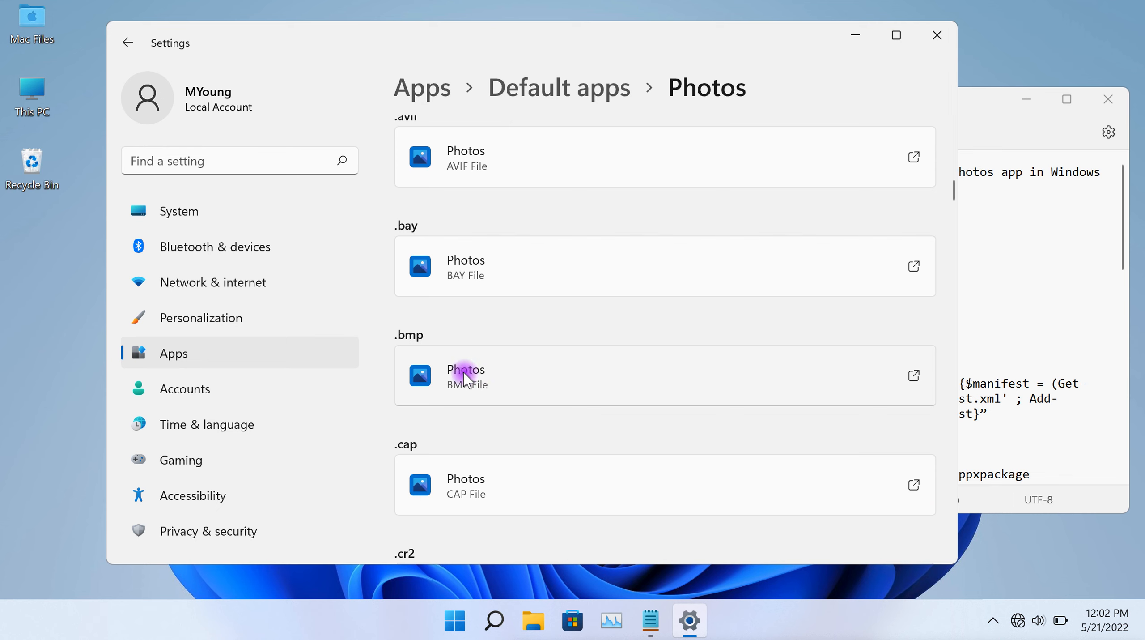
{"action": "left_click", "coordinate": [494, 376]}
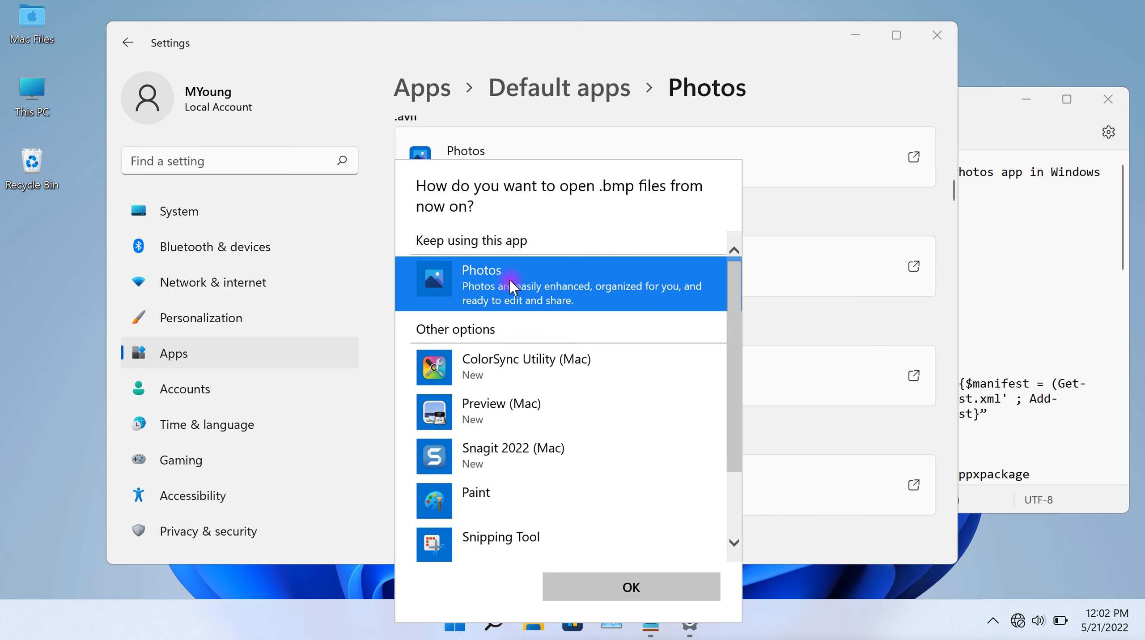
{"action": "left_click", "coordinate": [643, 584]}
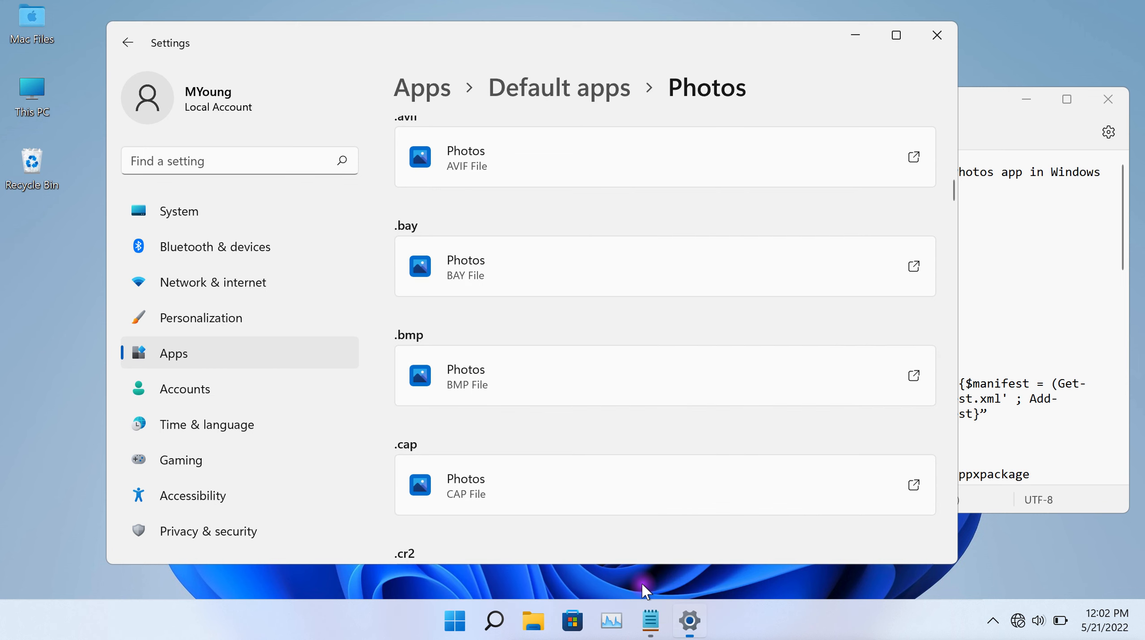
{"action": "left_click", "coordinate": [937, 35]}
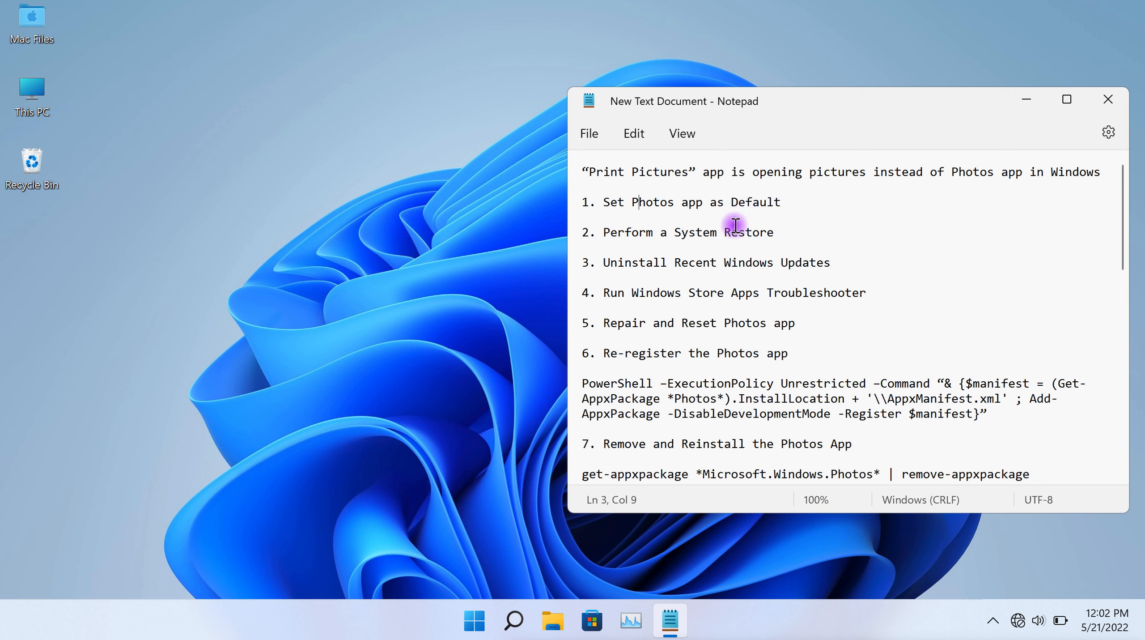
Step: Search Windows for "restore" and open the Create a restore point control panel item
{"action": "left_click", "coordinate": [773, 232]}
{"action": "left_click", "coordinate": [515, 613]}
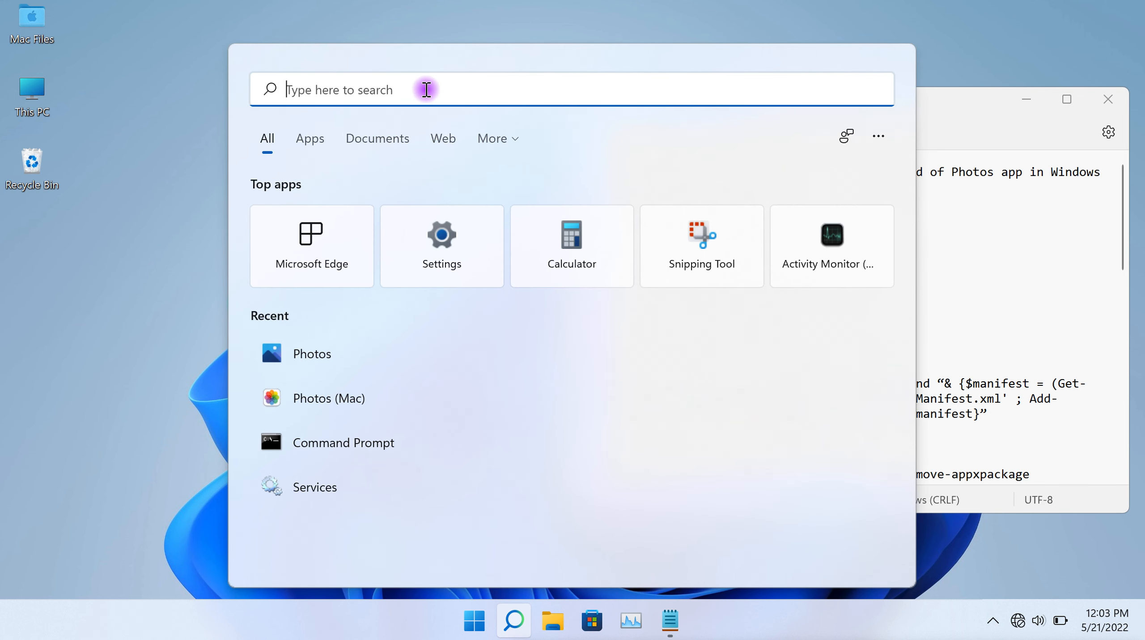
{"action": "type", "text": "resto"}
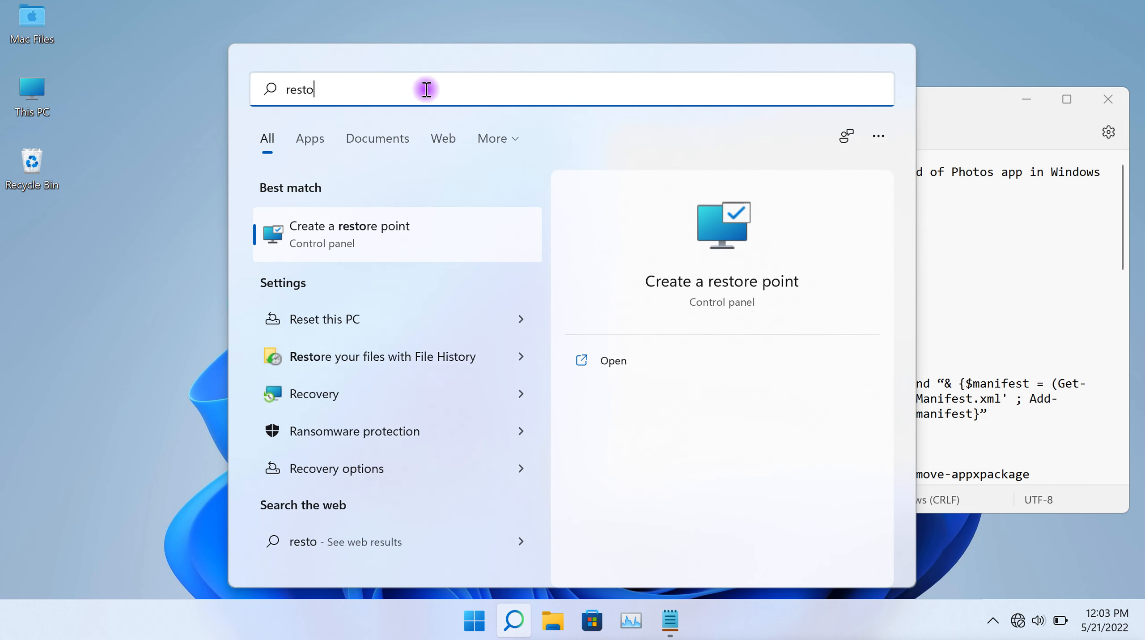
{"action": "type", "text": "re"}
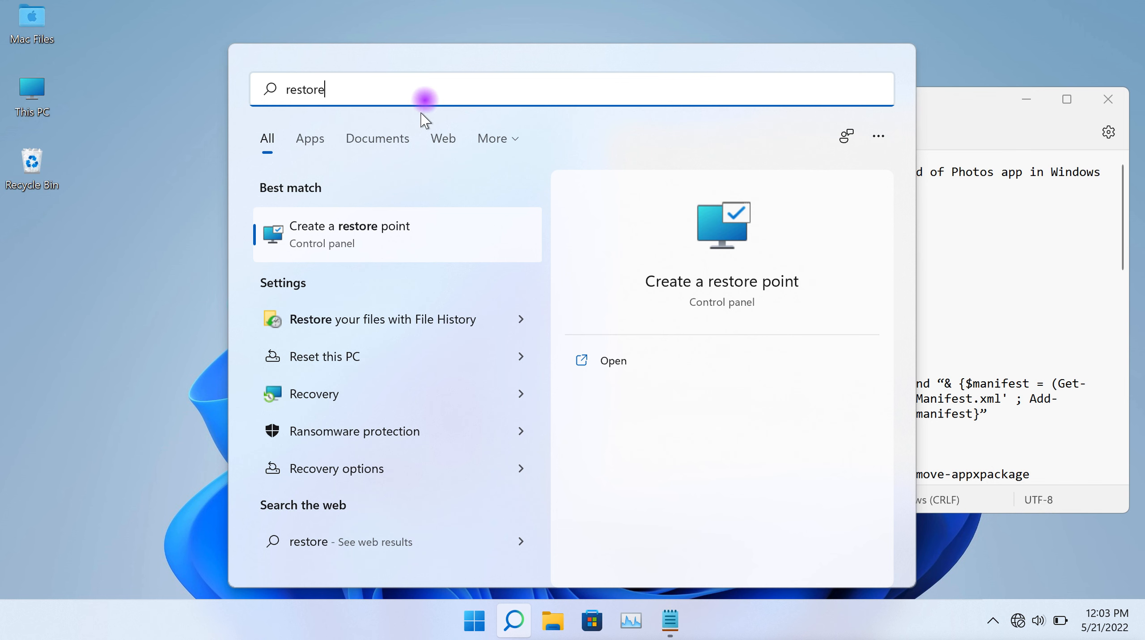
{"action": "left_click", "coordinate": [379, 226]}
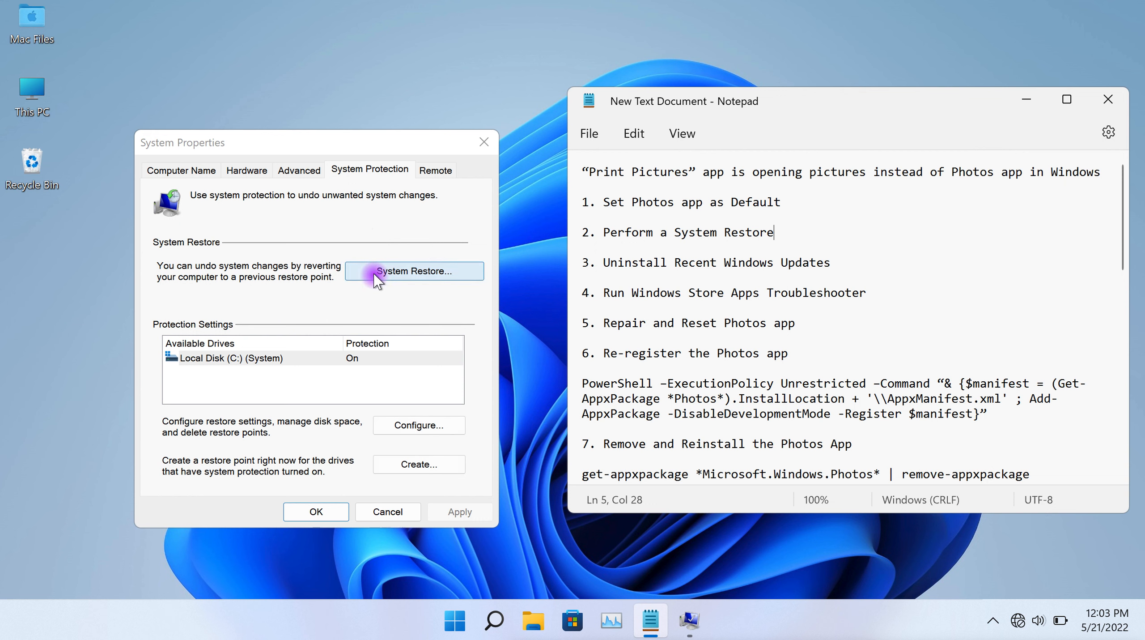
Step: Start System Restore with a different restore point to view the available points, and exit without restoring or changing System Properties
{"action": "left_click", "coordinate": [392, 273]}
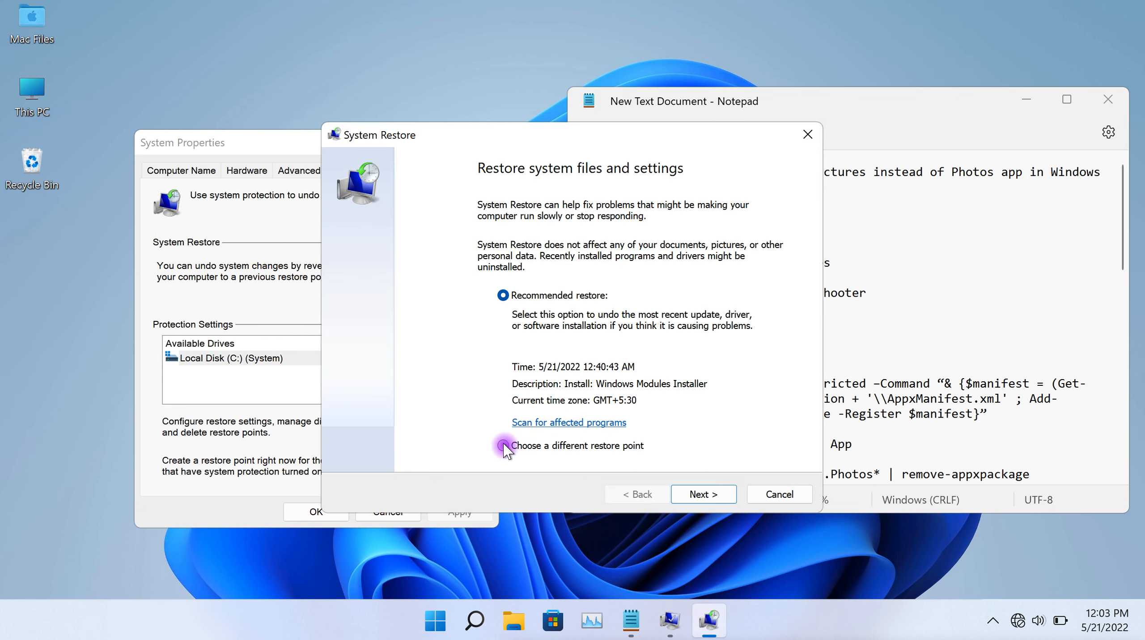
{"action": "left_click", "coordinate": [502, 445]}
{"action": "left_click", "coordinate": [704, 494]}
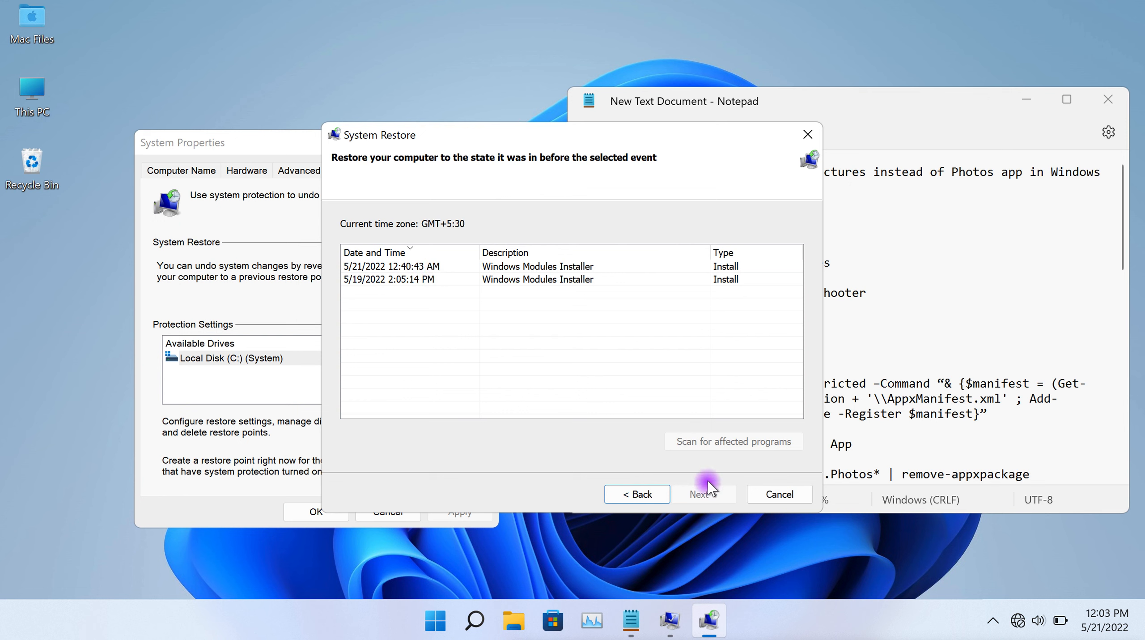
{"action": "left_click", "coordinate": [770, 495]}
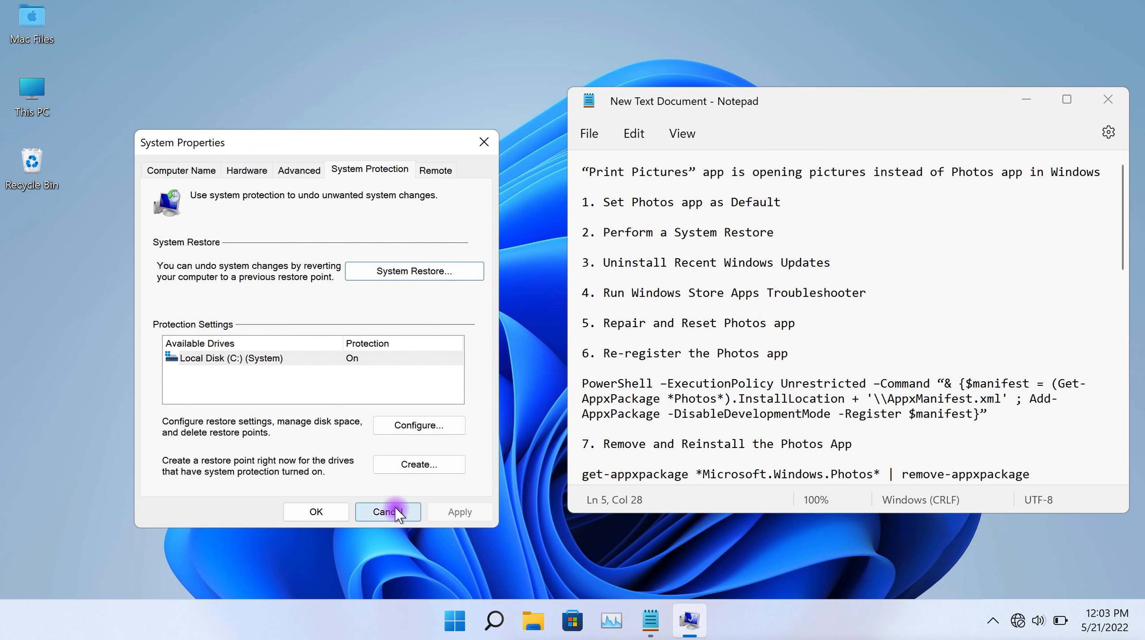
{"action": "left_click", "coordinate": [398, 514]}
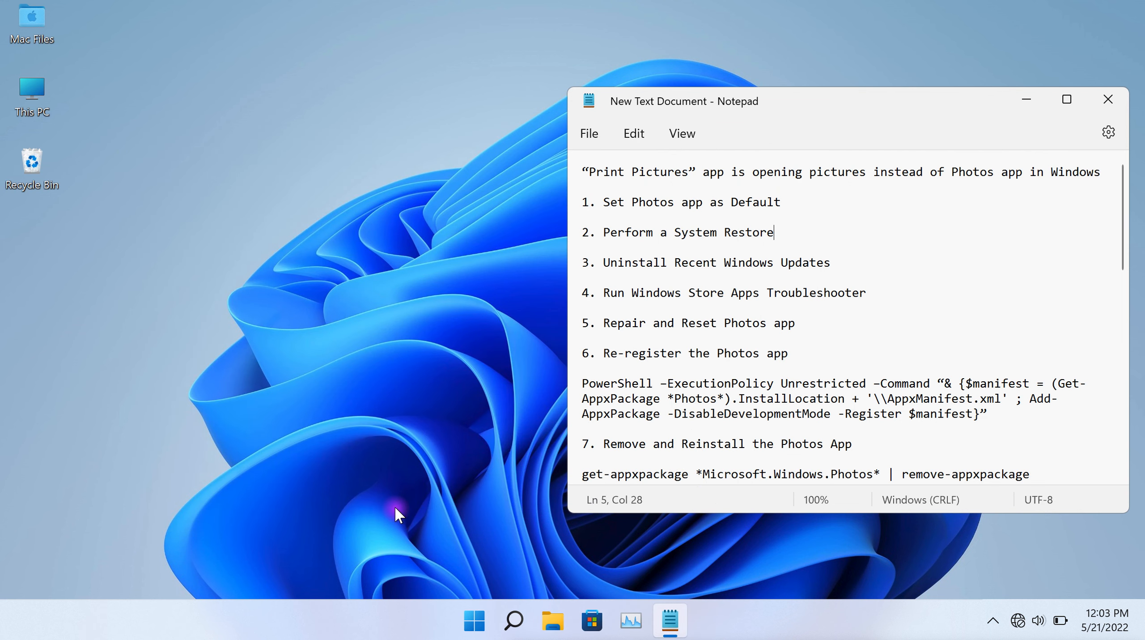
Step: Switch to the Windows Settings app and open the Windows Update history page
{"action": "left_click", "coordinate": [475, 622]}
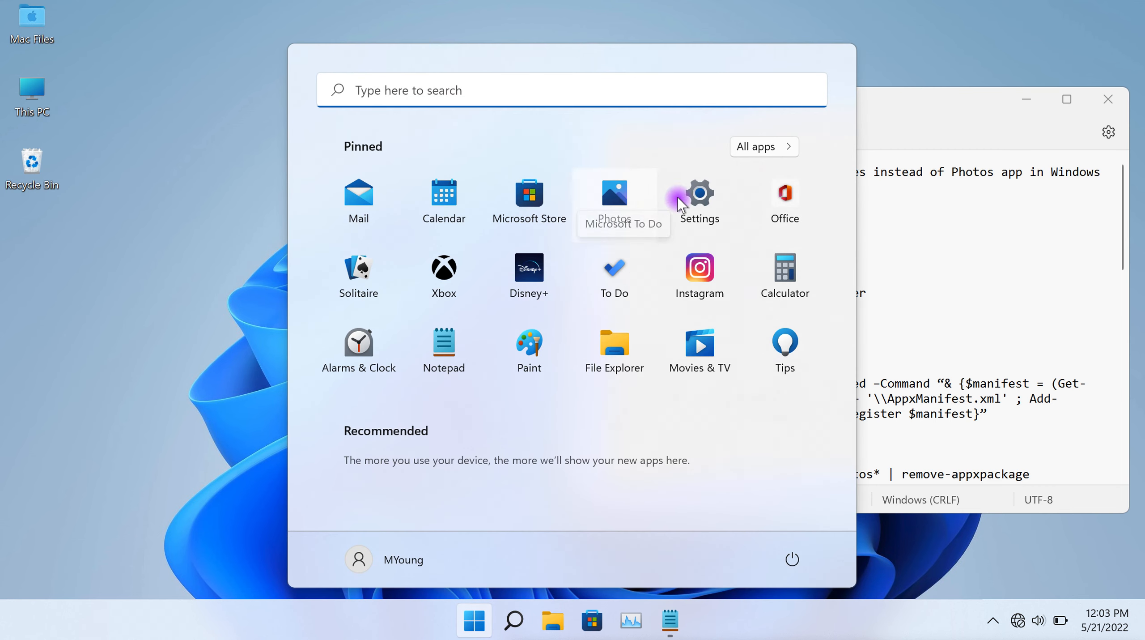
{"action": "left_click", "coordinate": [701, 197]}
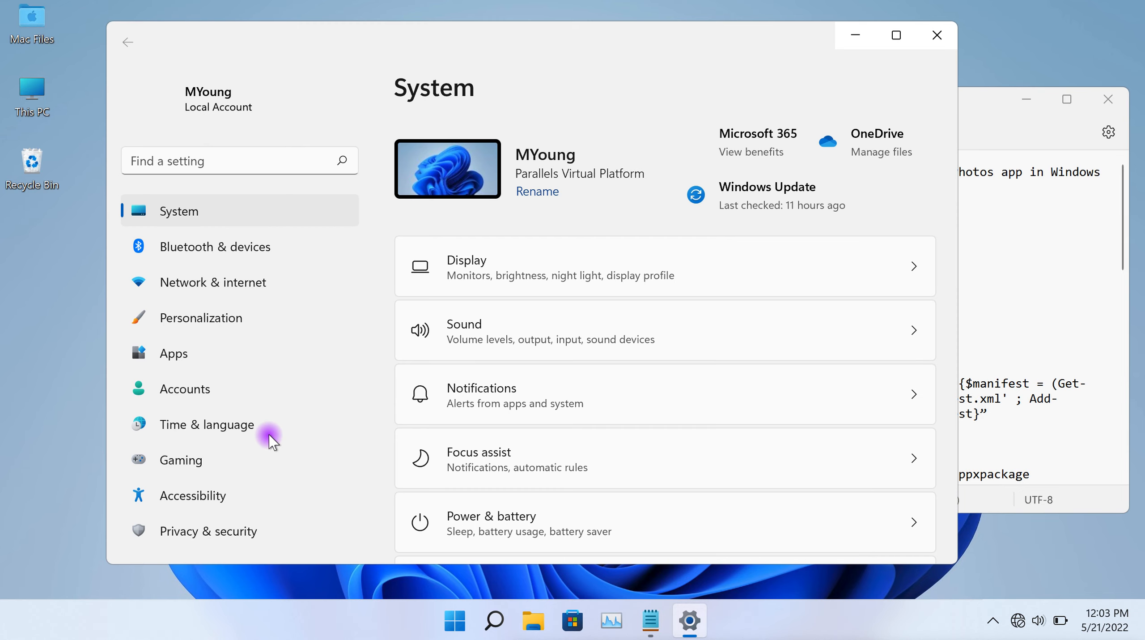
{"action": "scroll", "coordinate": [269, 435], "scroll_direction": "down", "scroll_amount": 2}
{"action": "left_click", "coordinate": [222, 540]}
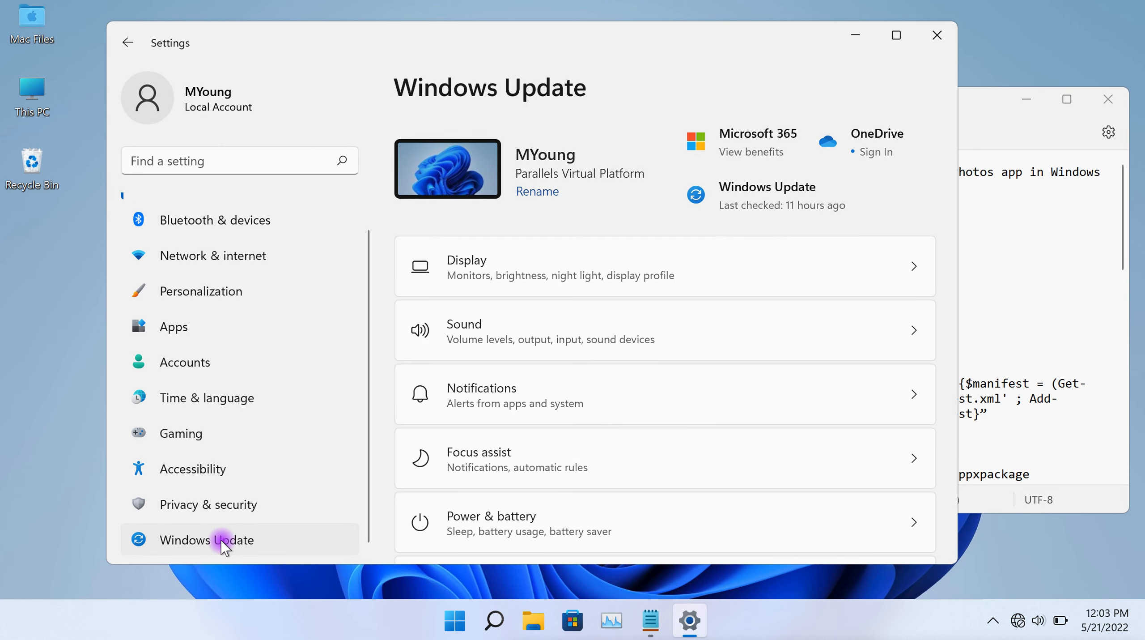
{"action": "scroll", "coordinate": [543, 354], "scroll_direction": "down", "scroll_amount": 3}
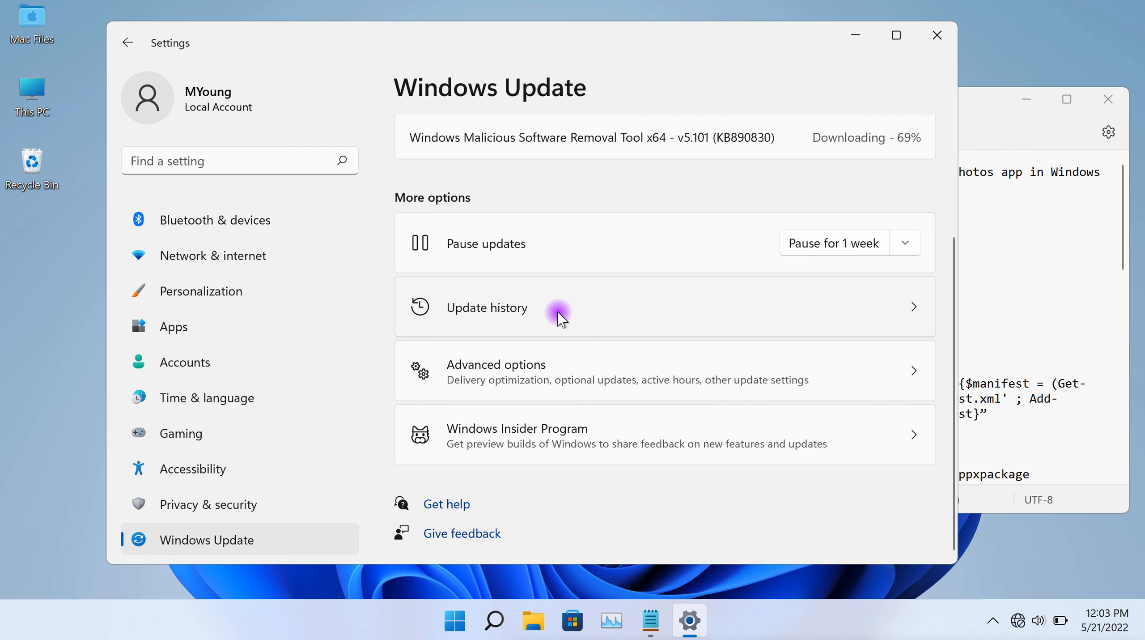
{"action": "left_click", "coordinate": [560, 316]}
Step: Open the uninstallable updates list, select Security Update for Microsoft Windows (KB5013943), and close the list and Settings without uninstalling
{"action": "scroll", "coordinate": [559, 316], "scroll_direction": "down", "scroll_amount": 5}
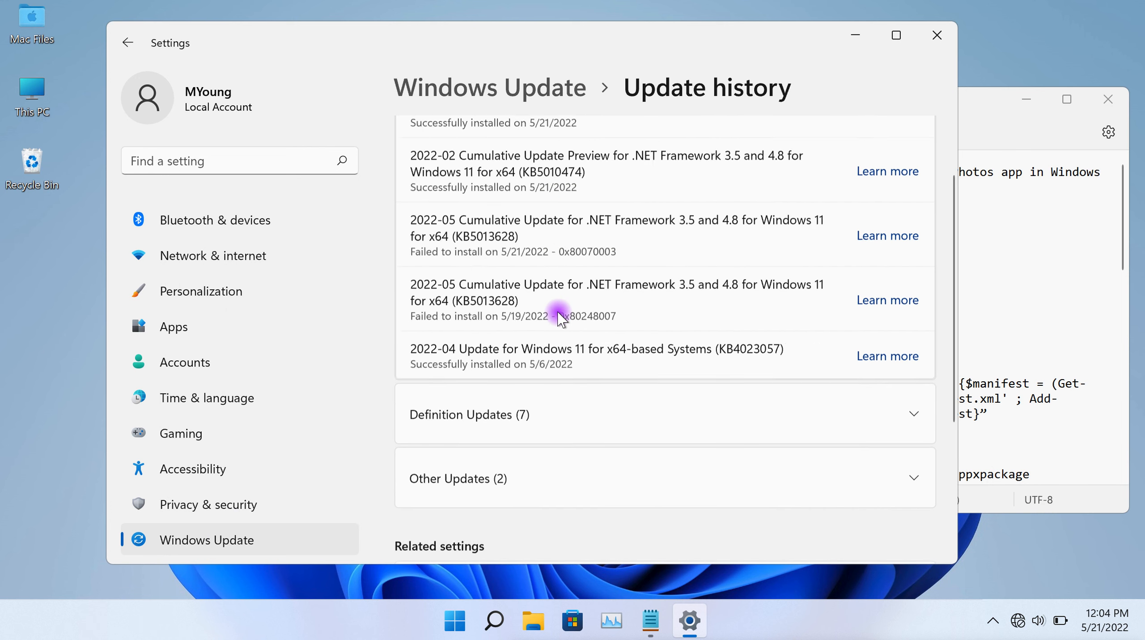
{"action": "left_click", "coordinate": [558, 394]}
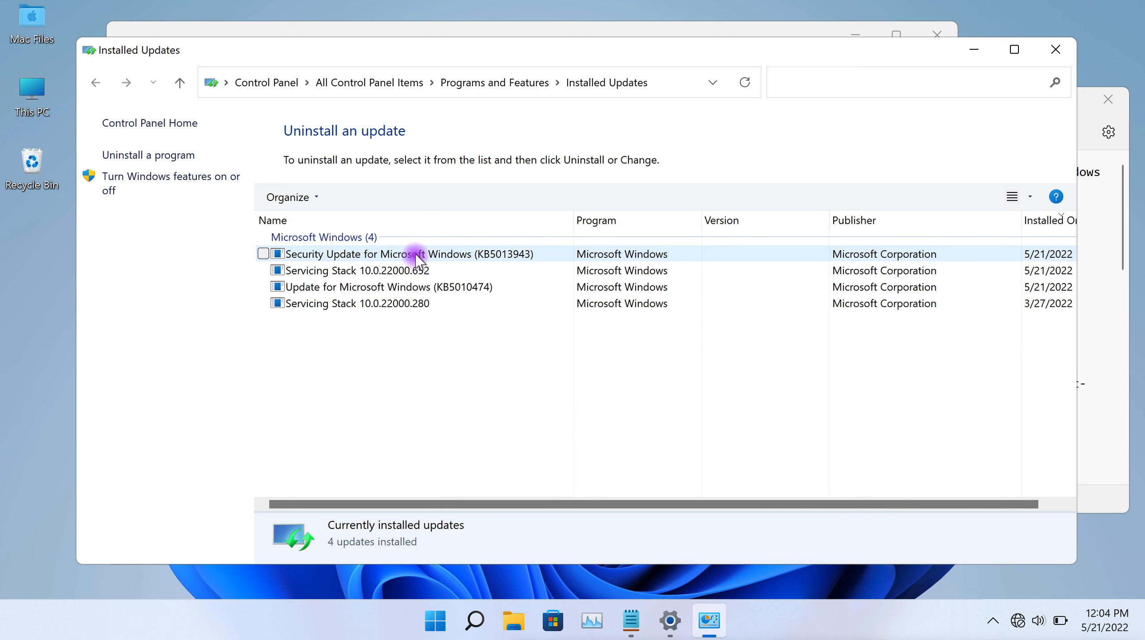
{"action": "left_click", "coordinate": [301, 254]}
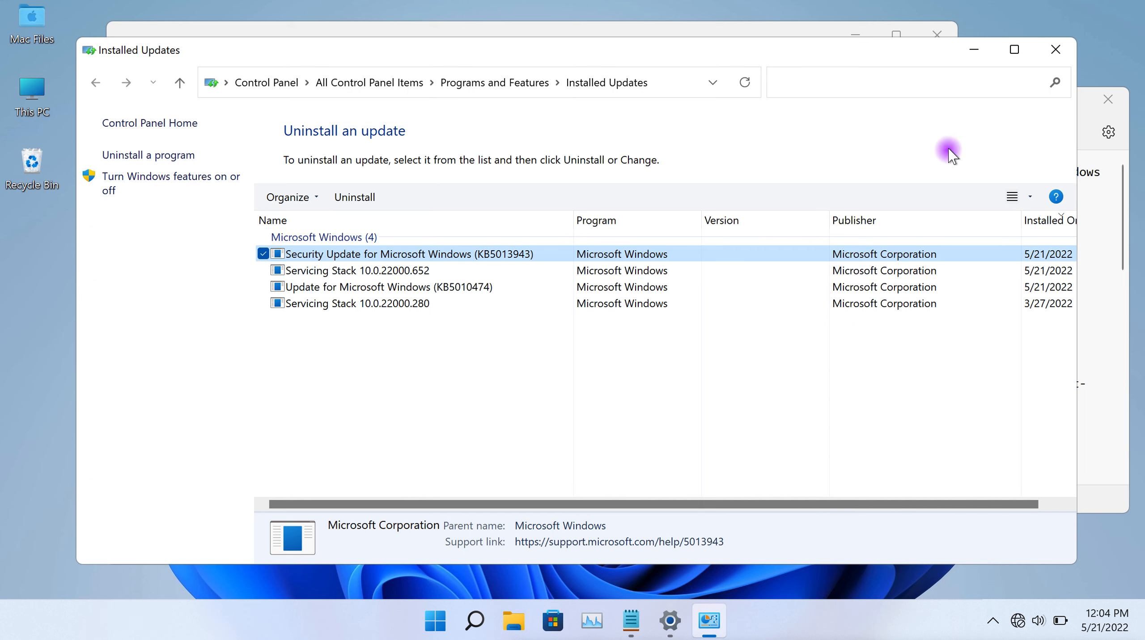
{"action": "left_click", "coordinate": [1056, 50]}
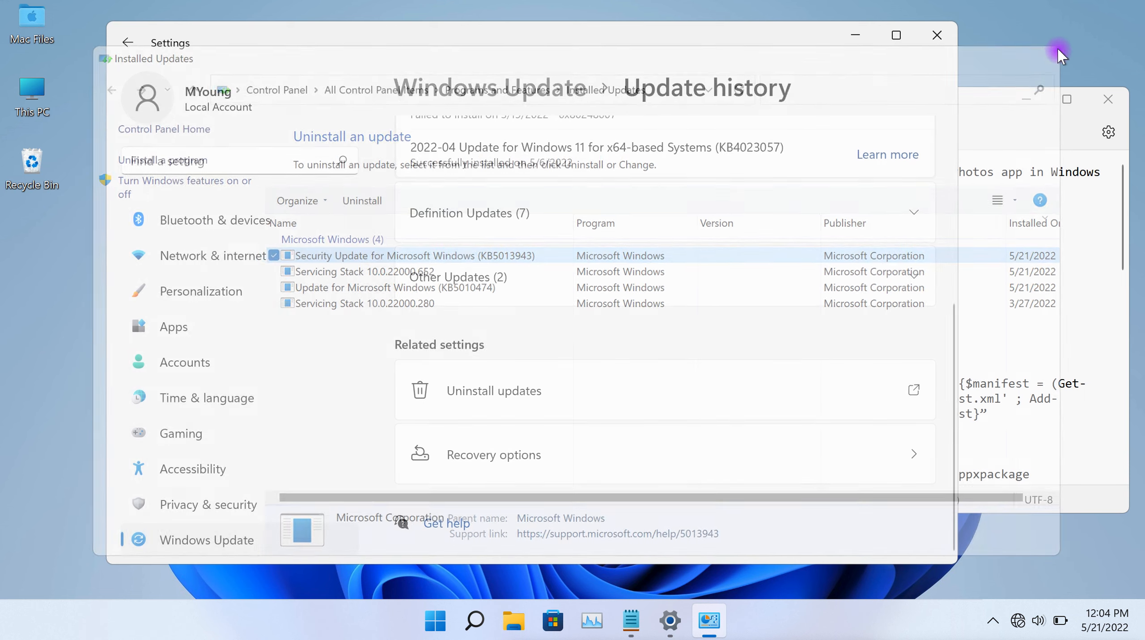
{"action": "left_click", "coordinate": [938, 35]}
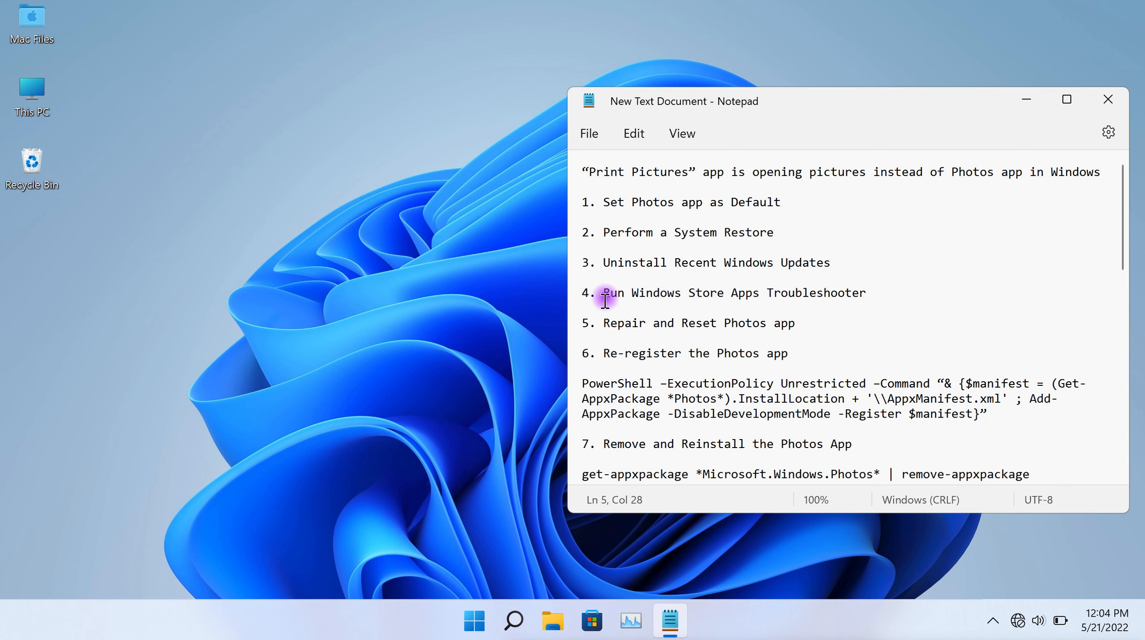
Step: Open the other troubleshooters list in Windows Settings and run the Windows Store Apps troubleshooter
{"action": "left_click", "coordinate": [476, 617]}
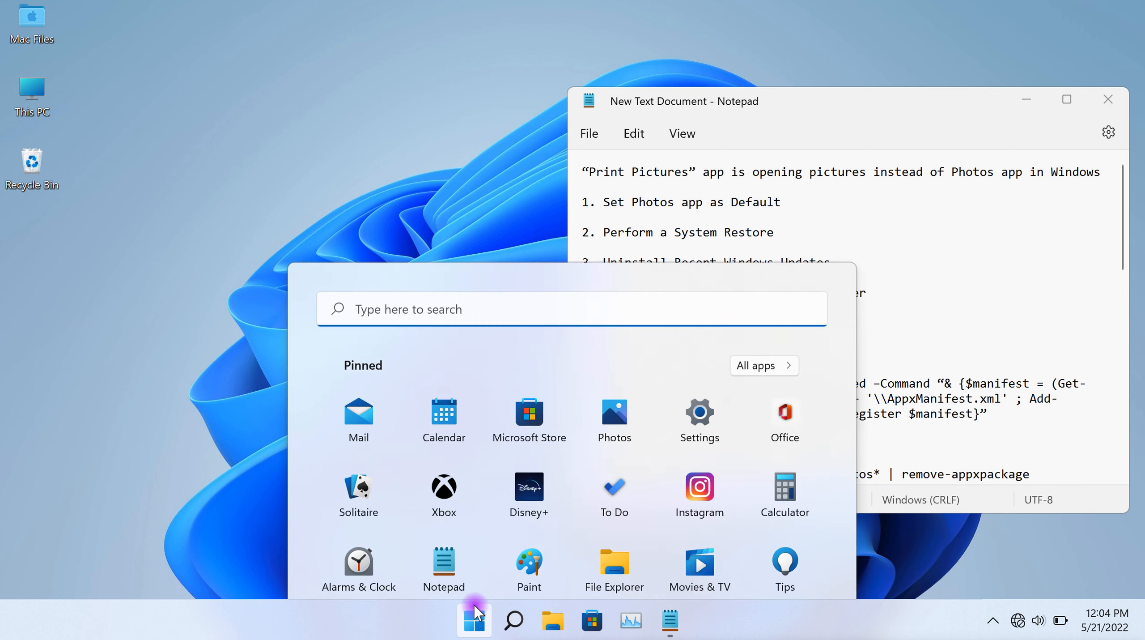
{"action": "left_click", "coordinate": [698, 200]}
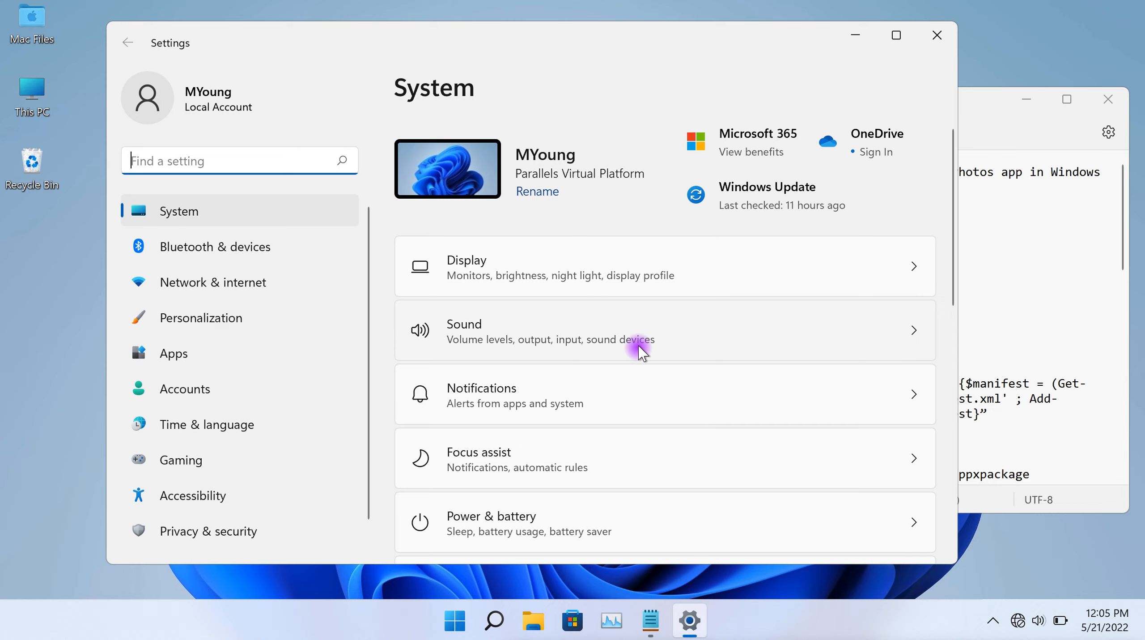
{"action": "scroll", "coordinate": [638, 346], "scroll_direction": "down", "scroll_amount": 8}
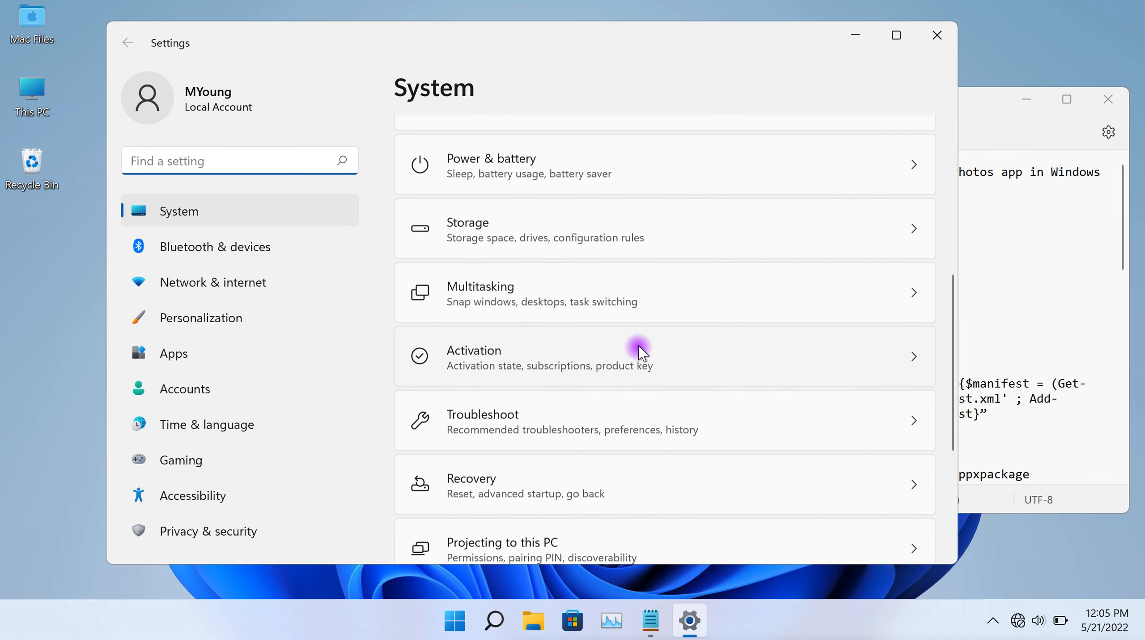
{"action": "left_click", "coordinate": [571, 418]}
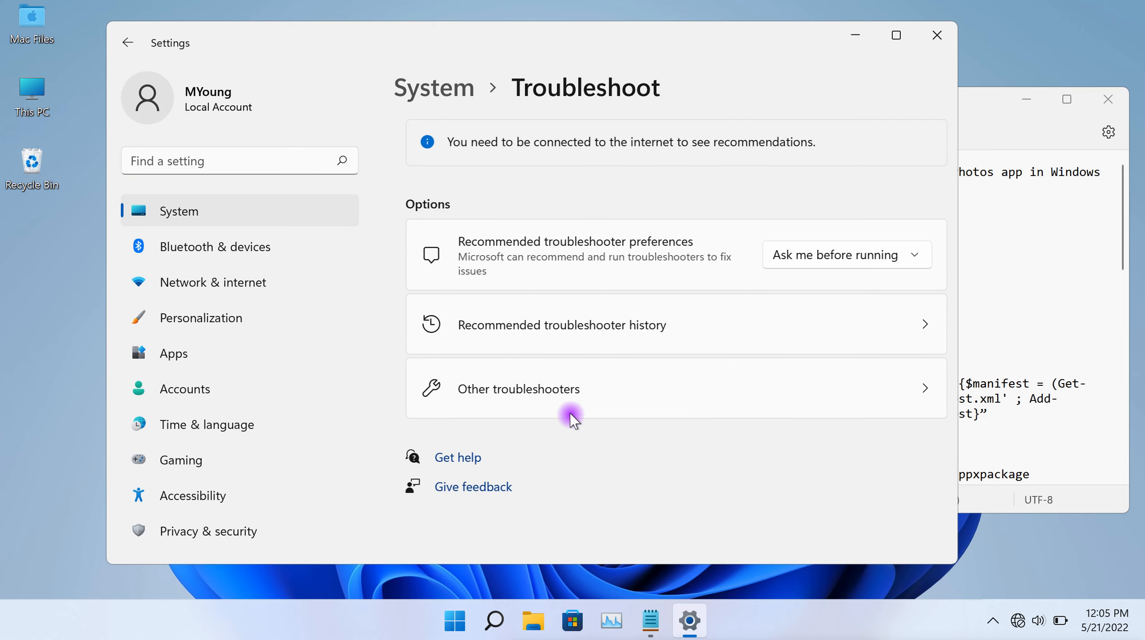
{"action": "left_click", "coordinate": [604, 392]}
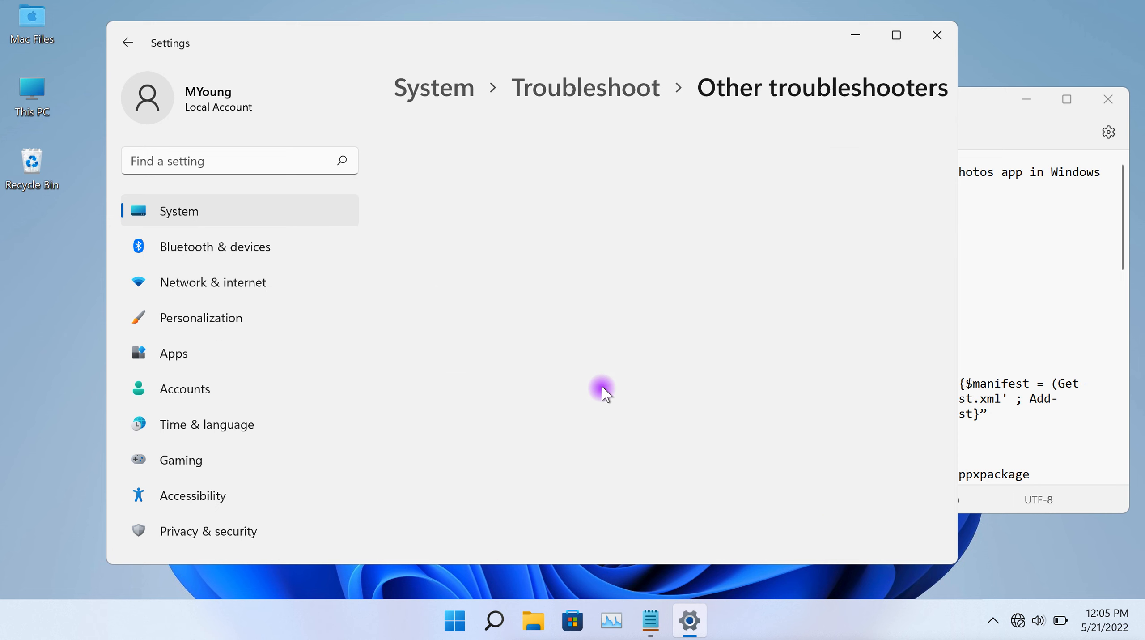
{"action": "scroll", "coordinate": [685, 291], "scroll_direction": "down", "scroll_amount": 3}
{"action": "scroll", "coordinate": [690, 296], "scroll_direction": "down", "scroll_amount": 10}
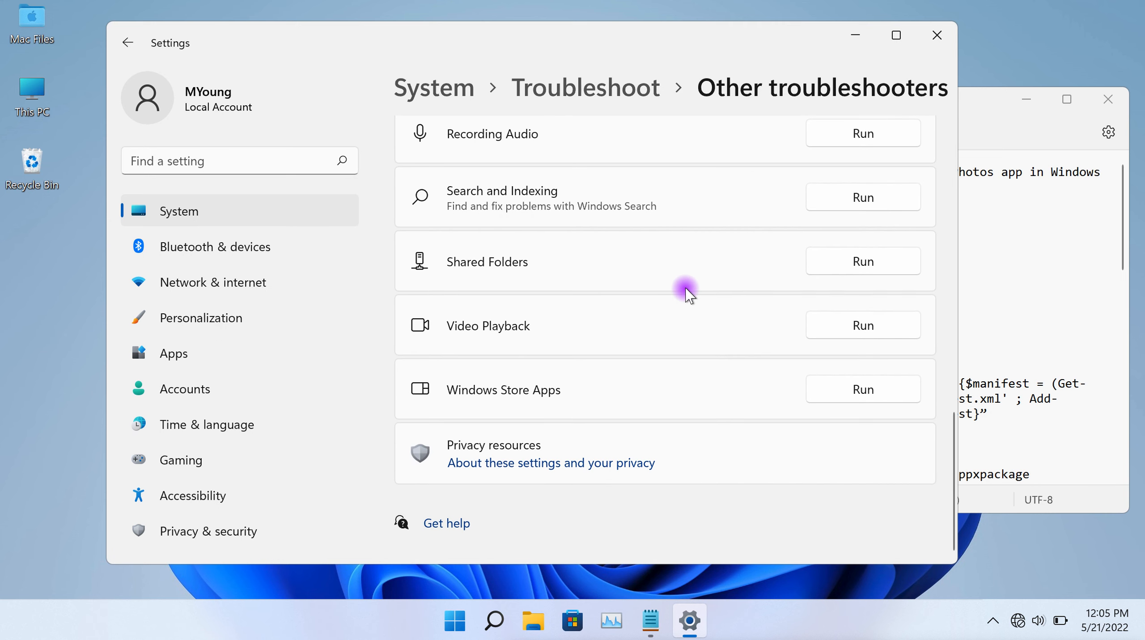
{"action": "left_click", "coordinate": [855, 390]}
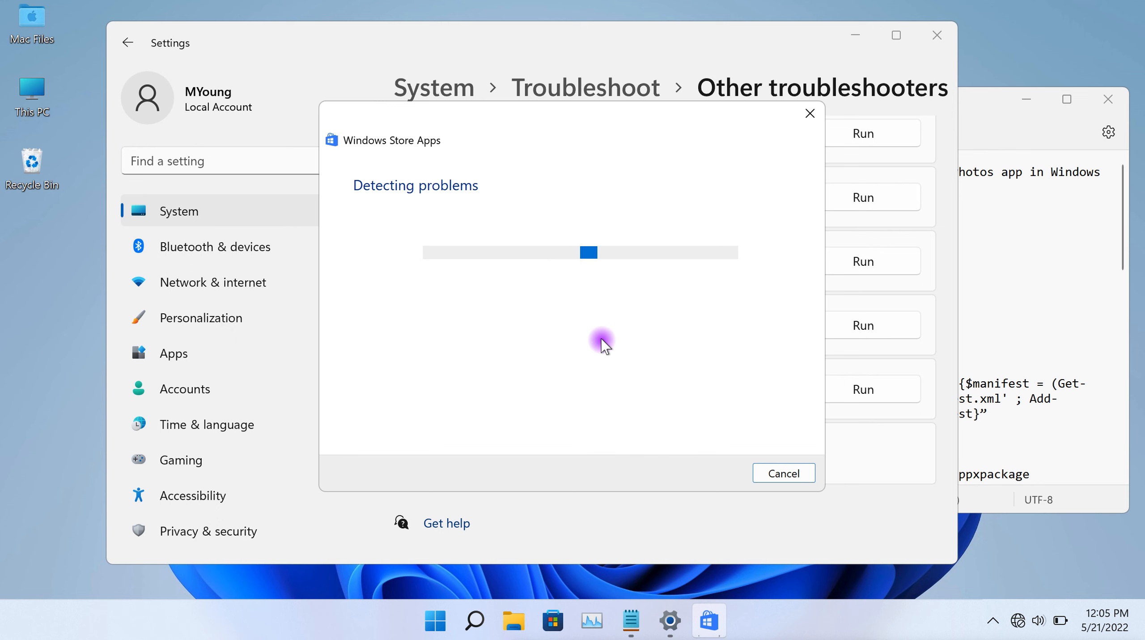
Step: Continue past the Reset an app suggestion without opening Apps & features, and close the Windows Store Apps troubleshooter
{"action": "left_click", "coordinate": [1000, 285]}
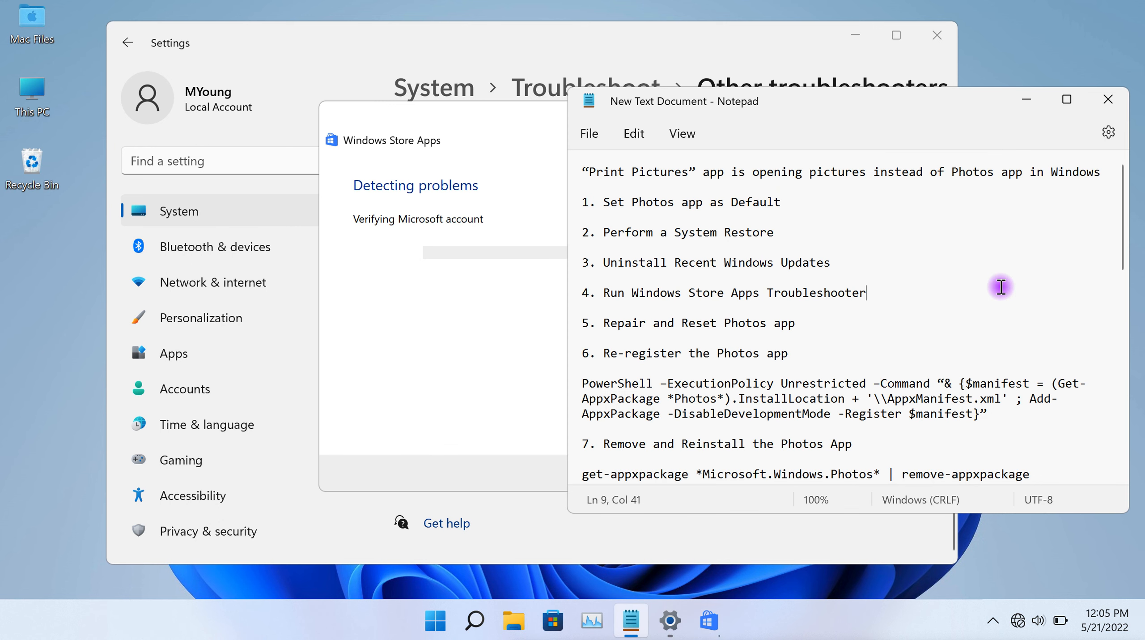
{"action": "left_click", "coordinate": [452, 329]}
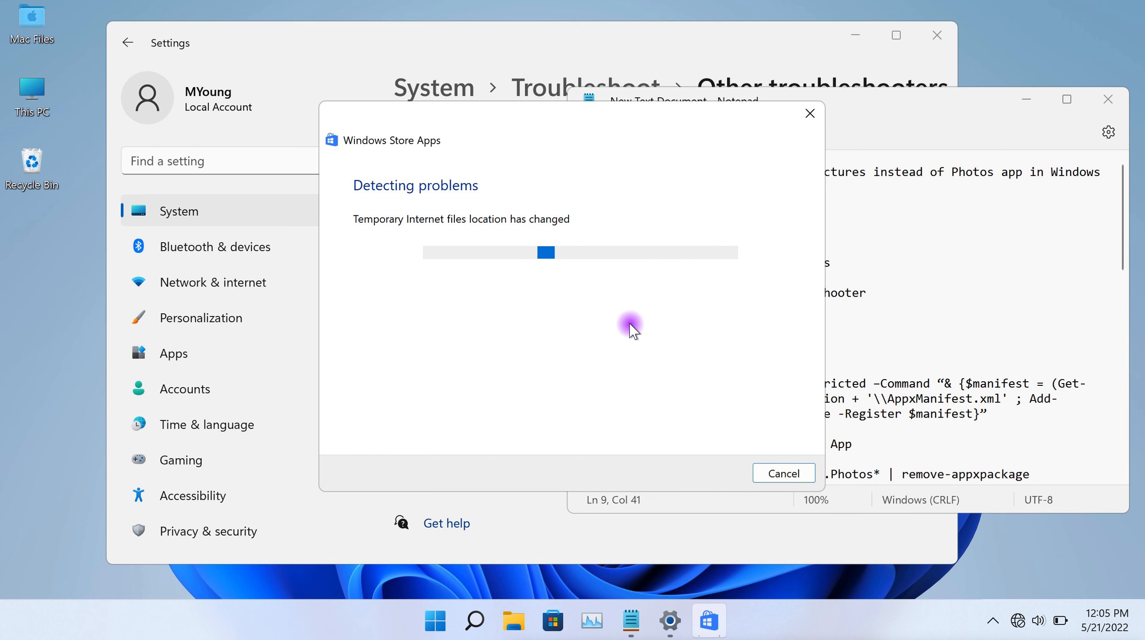
{"action": "left_click", "coordinate": [906, 301]}
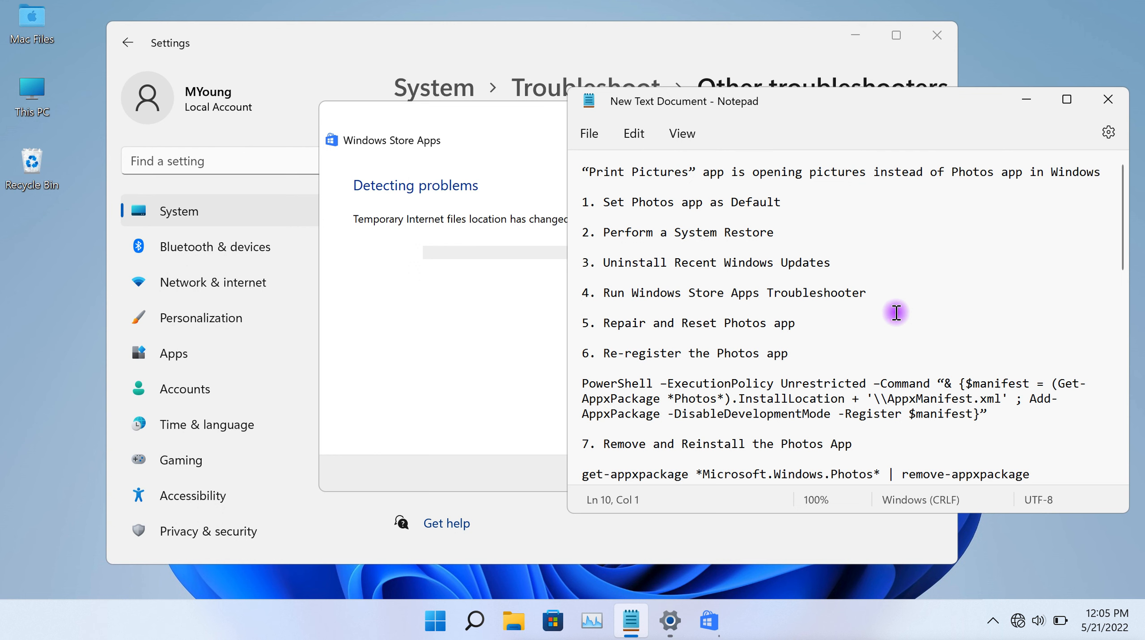
{"action": "left_click", "coordinate": [528, 300]}
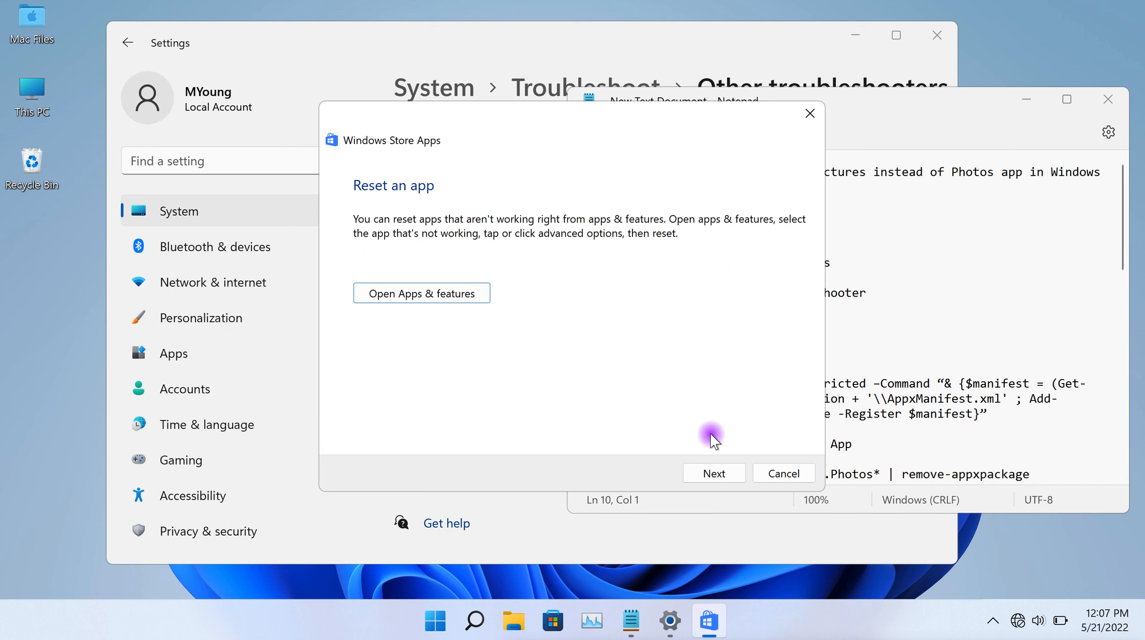
{"action": "left_click", "coordinate": [714, 474]}
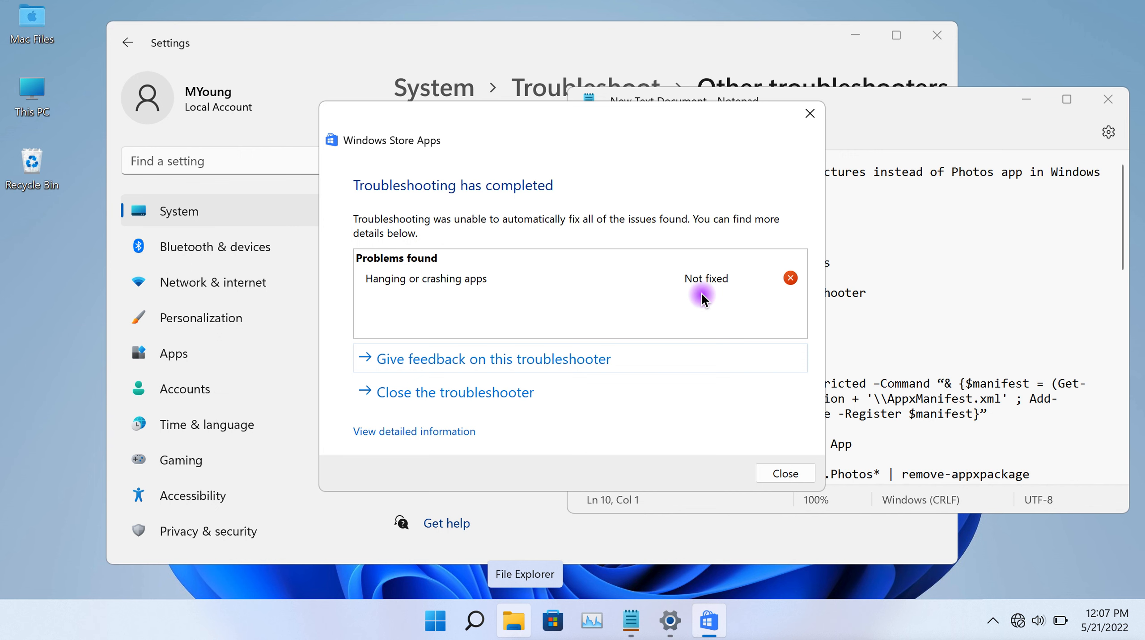
{"action": "left_click", "coordinate": [781, 474]}
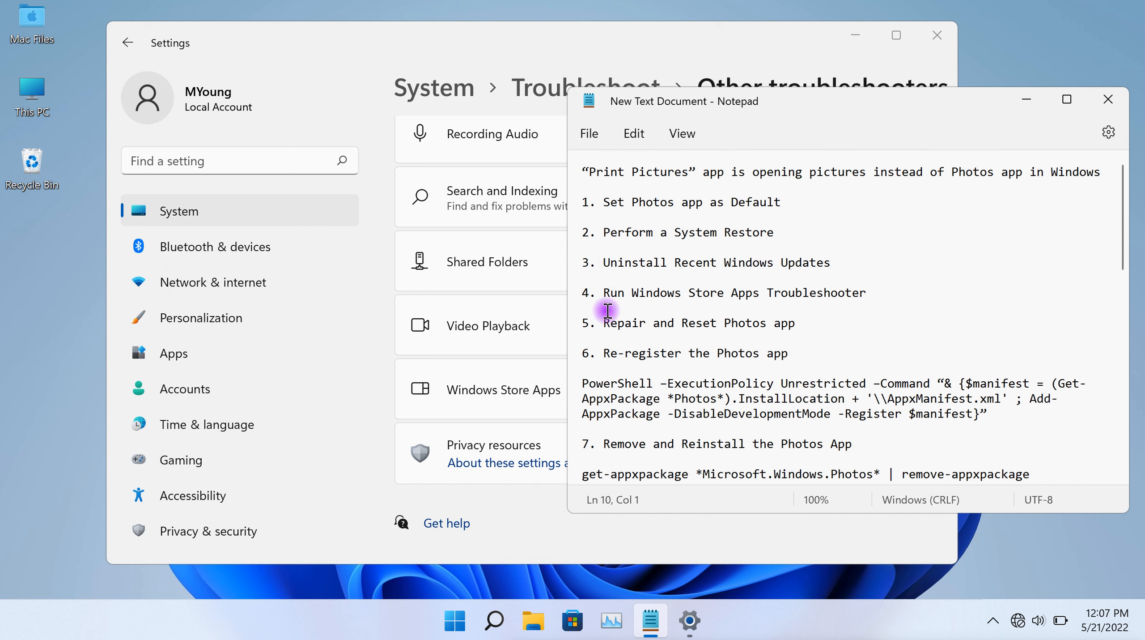
Step: Point out the Repair and Reset Photos app line in the notes, and open Apps & features in Settings
{"action": "left_click_drag", "start_coordinate": [801, 325], "coordinate": [602, 325]}
{"action": "left_click", "coordinate": [667, 336]}
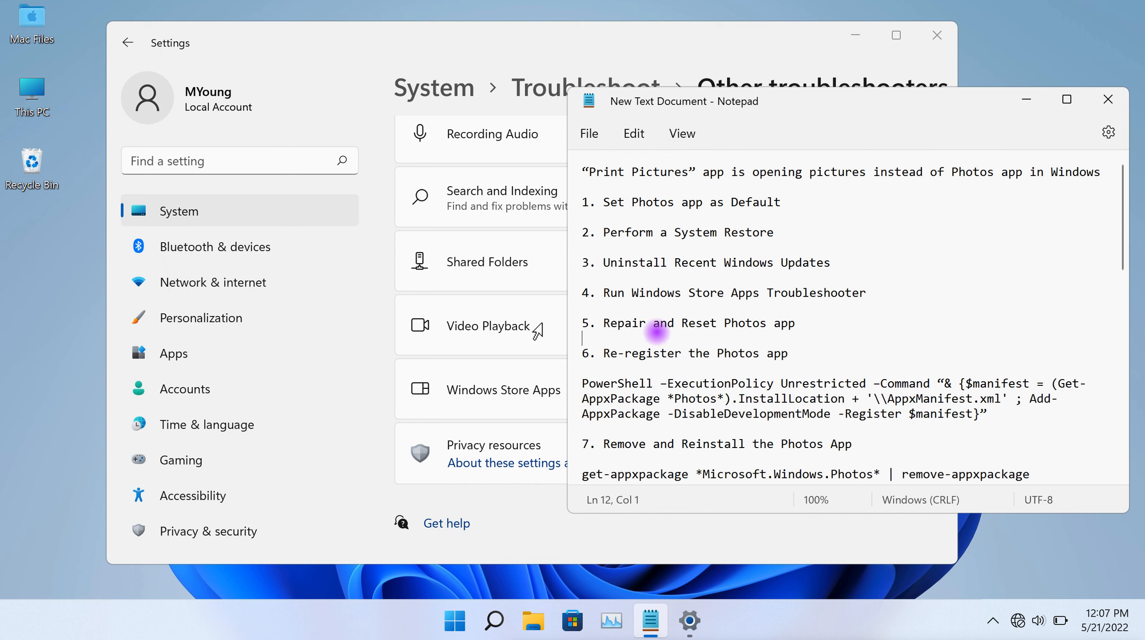
{"action": "left_click", "coordinate": [342, 88]}
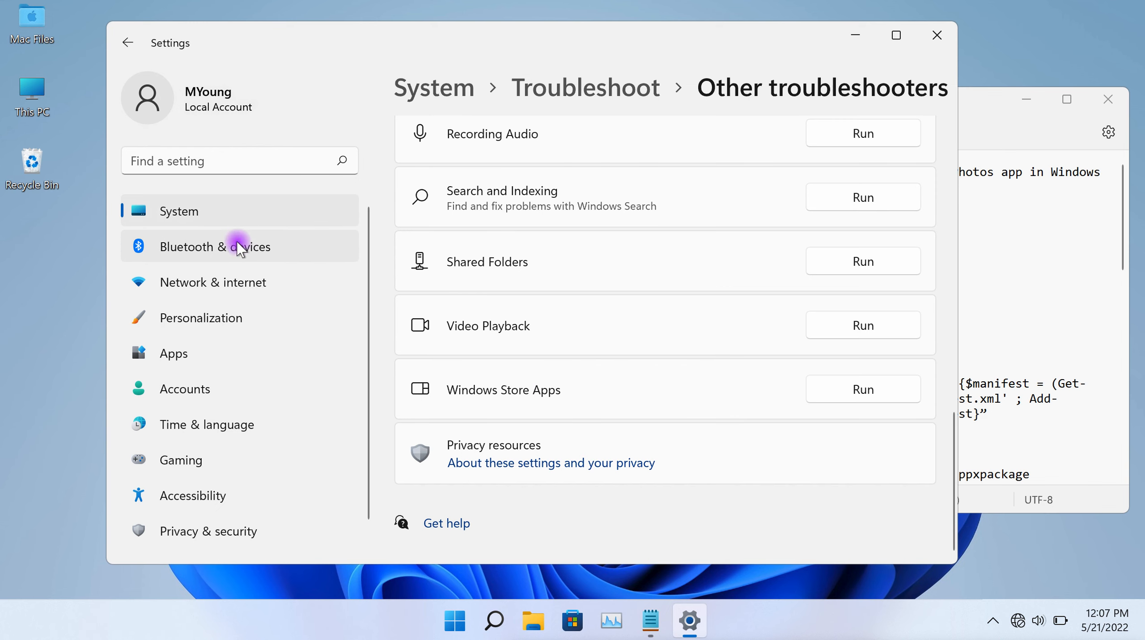
{"action": "left_click", "coordinate": [251, 222]}
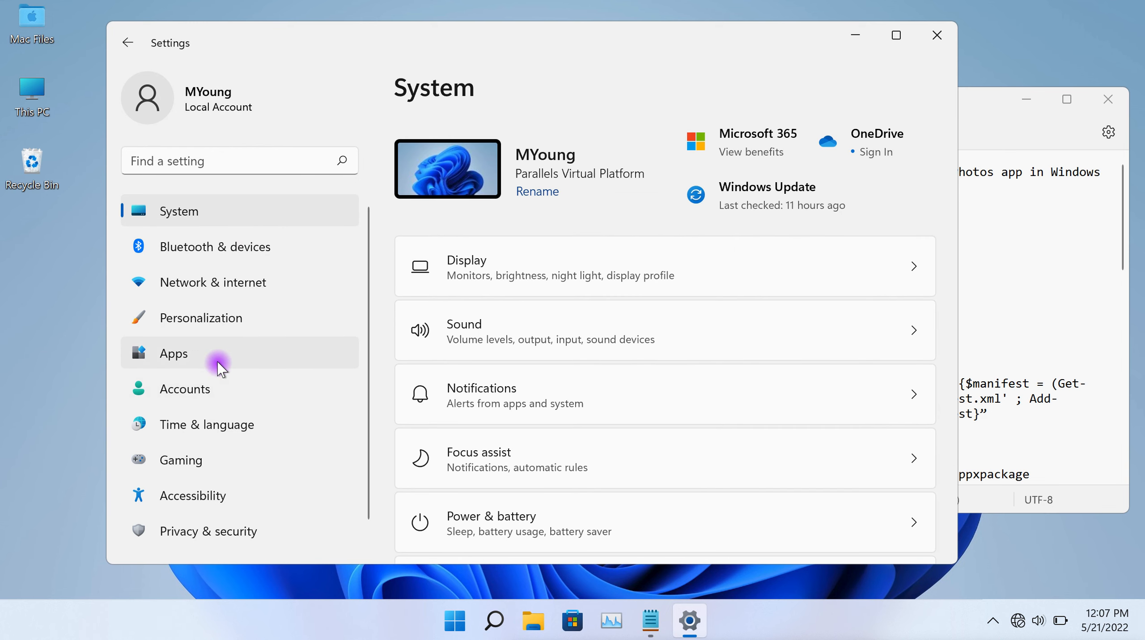
{"action": "left_click", "coordinate": [219, 365]}
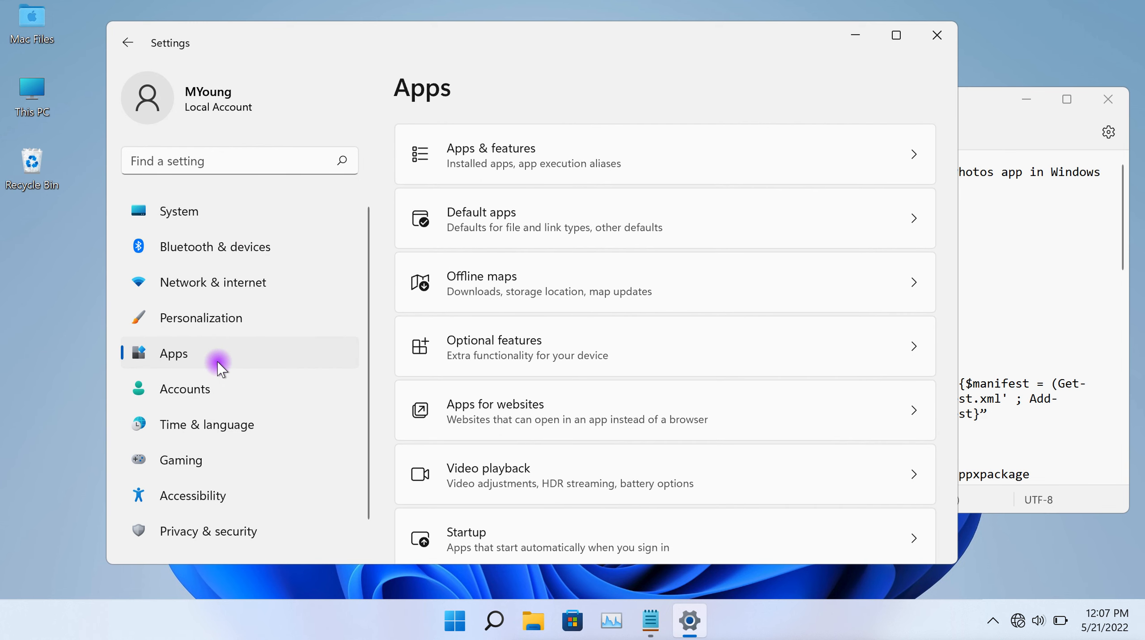
{"action": "left_click", "coordinate": [650, 169]}
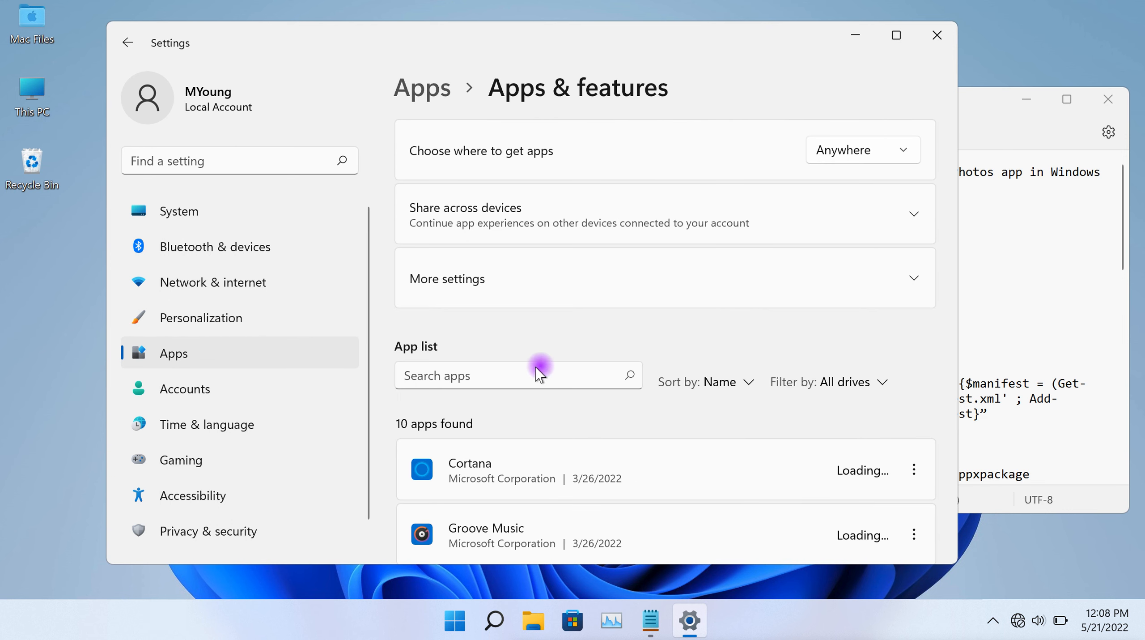
Step: Search the app list for "photos" and open the advanced options of Microsoft Photos
{"action": "left_click", "coordinate": [529, 368]}
{"action": "type", "text": "p"}
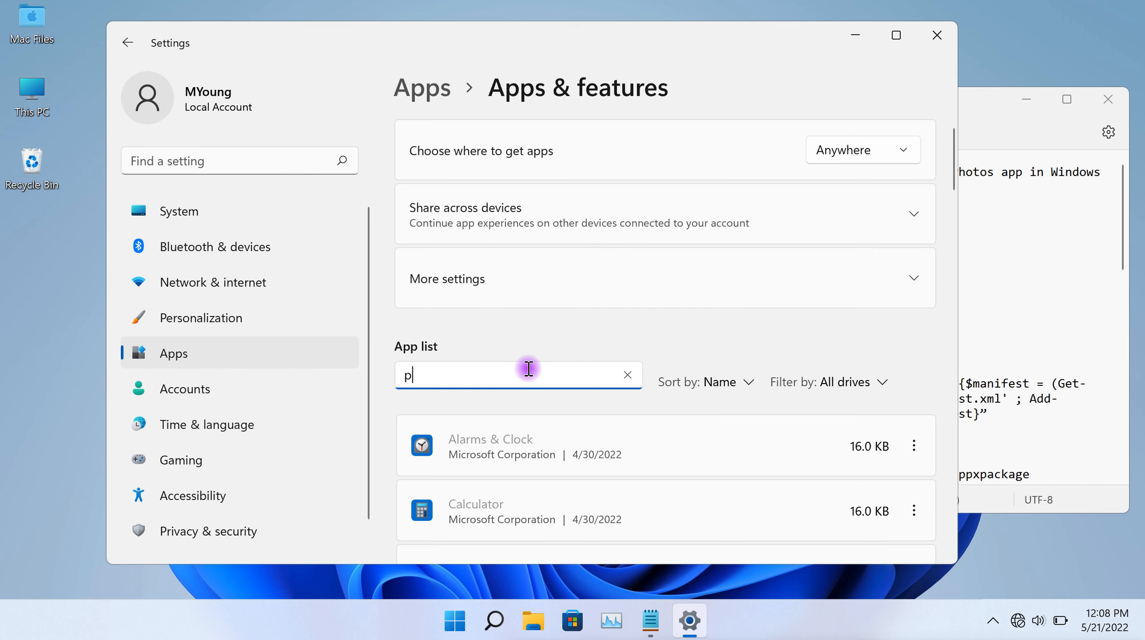
{"action": "type", "text": "hotos"}
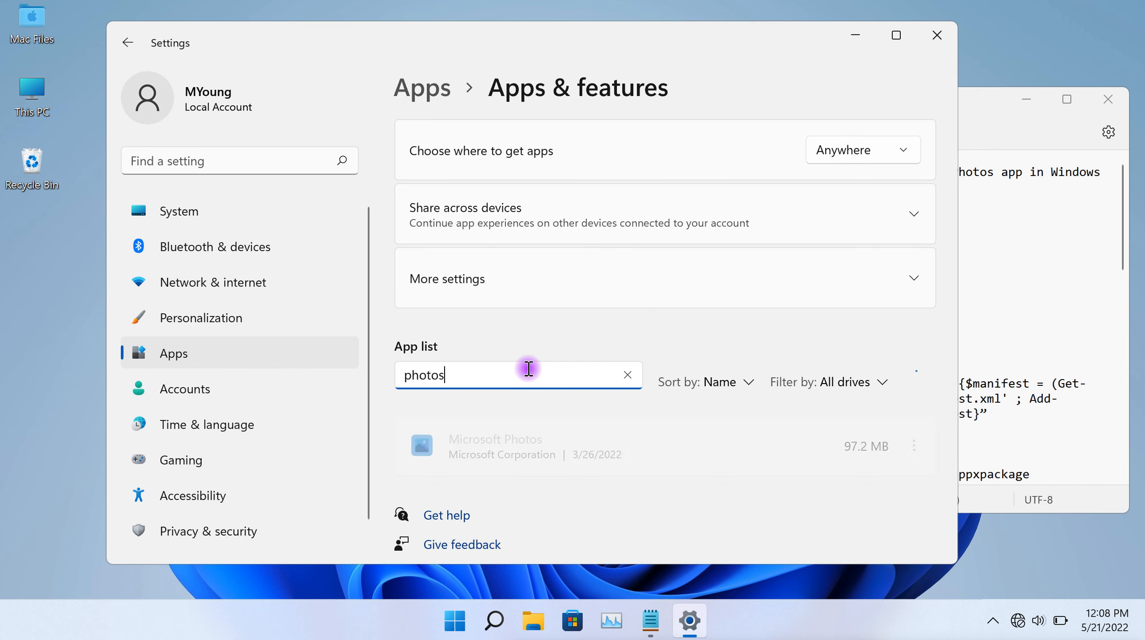
{"action": "left_click", "coordinate": [915, 469]}
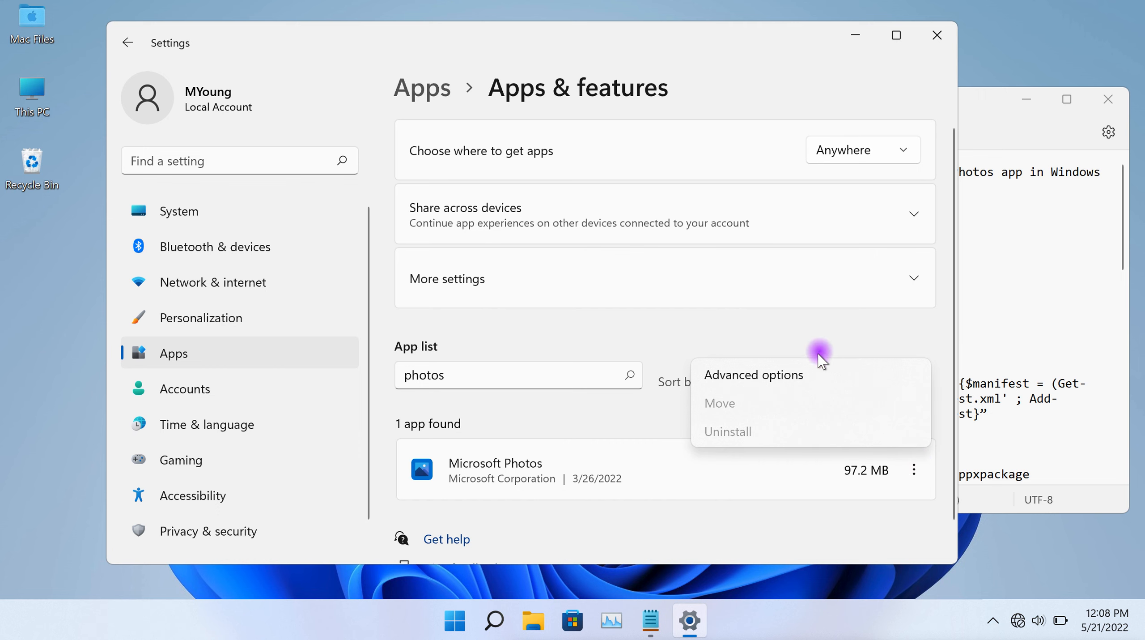
{"action": "left_click", "coordinate": [811, 377]}
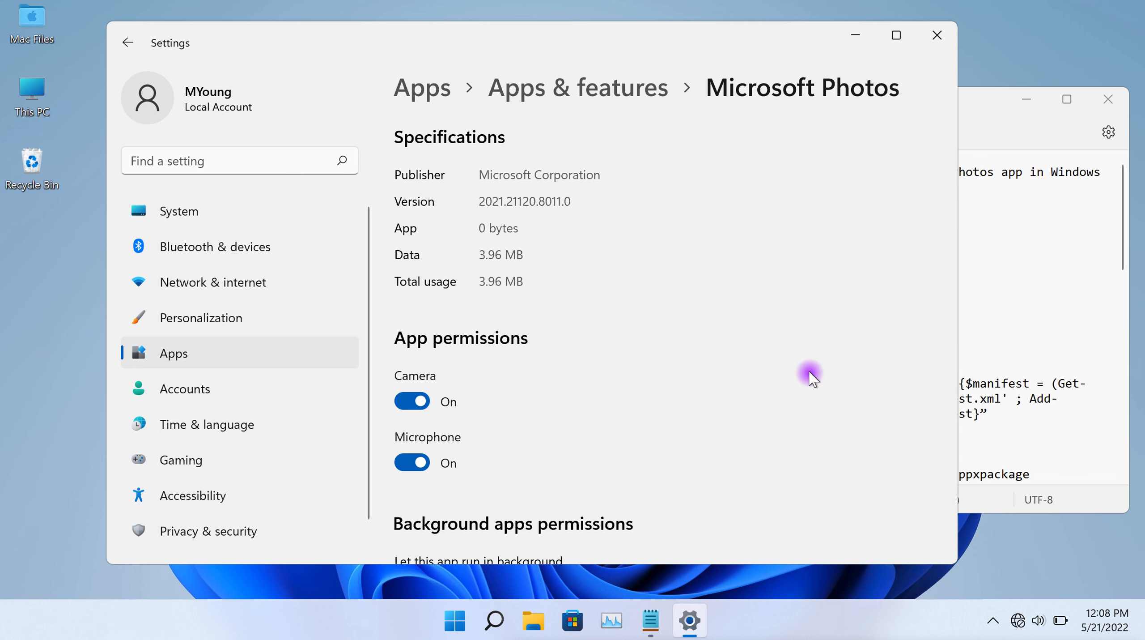
Step: Look at the Repair and Reset options for Microsoft Photos, and close Settings without applying either
{"action": "scroll", "coordinate": [678, 331], "scroll_direction": "down", "scroll_amount": 15}
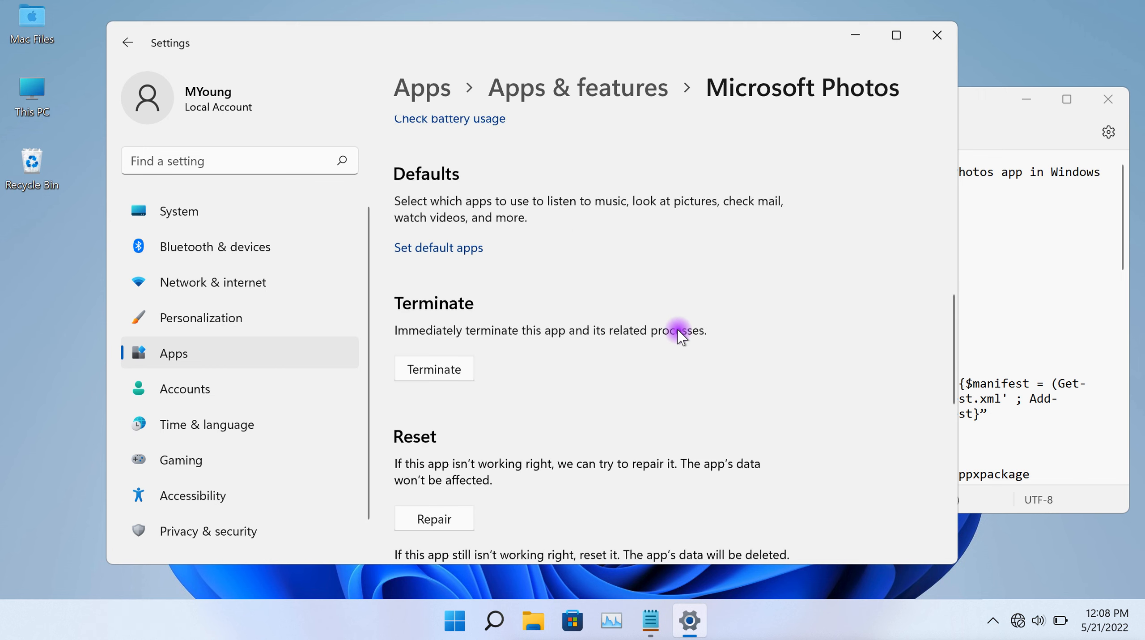
{"action": "scroll", "coordinate": [679, 332], "scroll_direction": "down", "scroll_amount": 3}
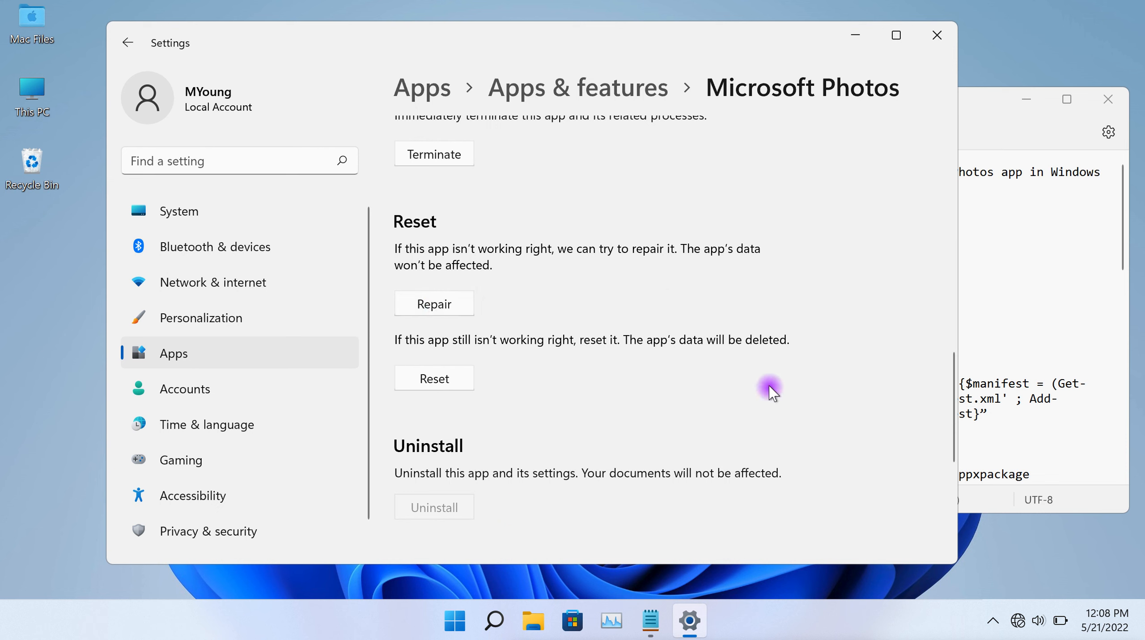
{"action": "left_click", "coordinate": [991, 336]}
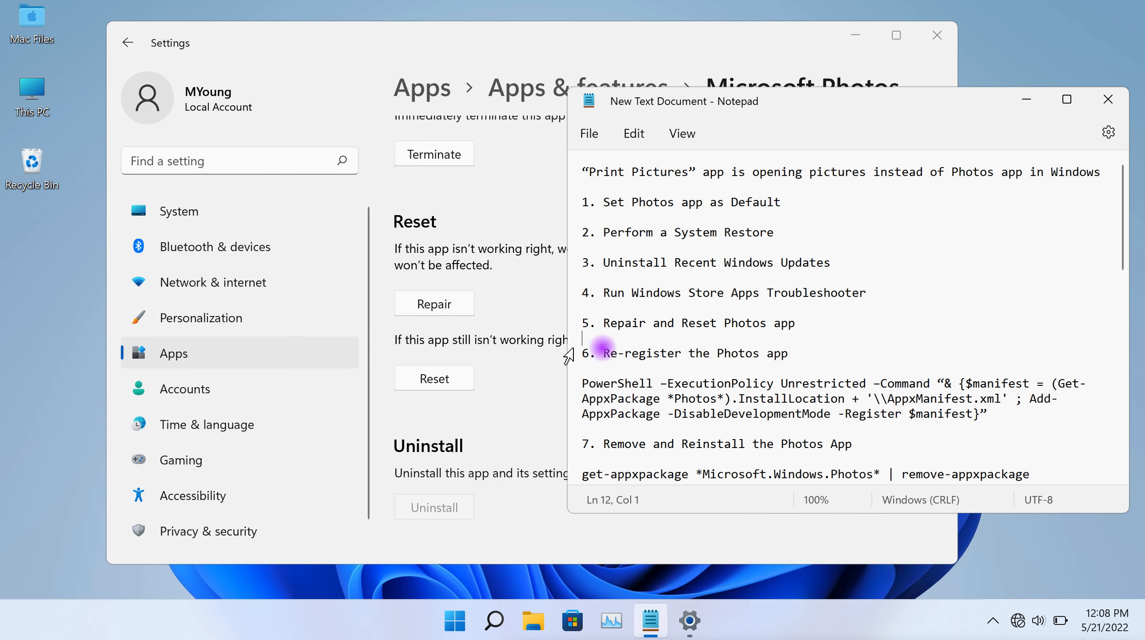
{"action": "left_click", "coordinate": [498, 354]}
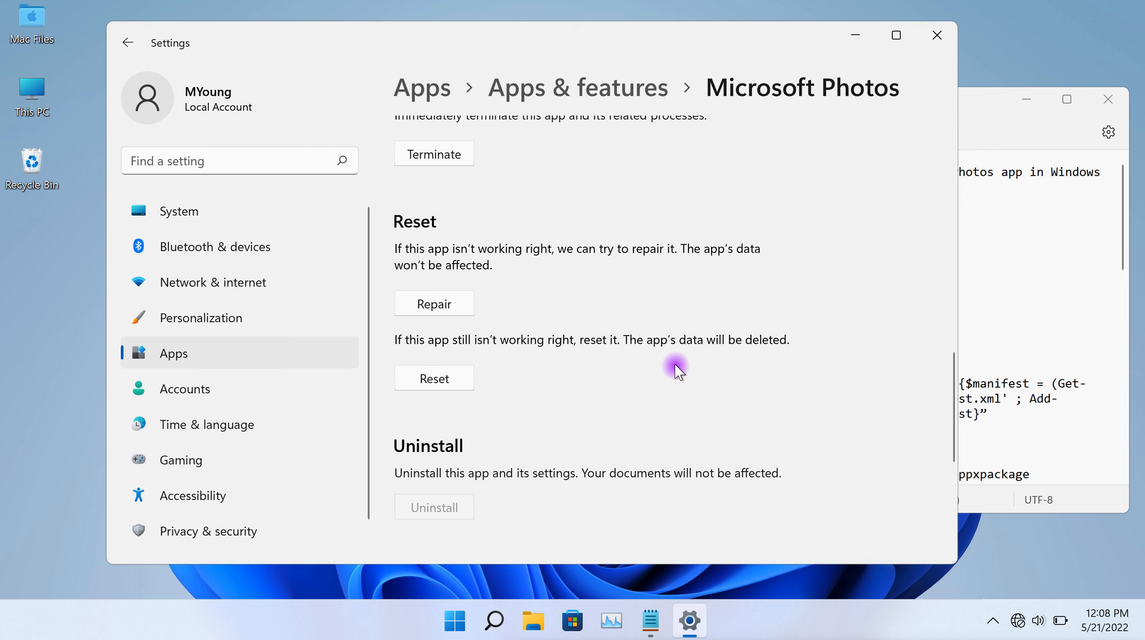
{"action": "left_click", "coordinate": [941, 40]}
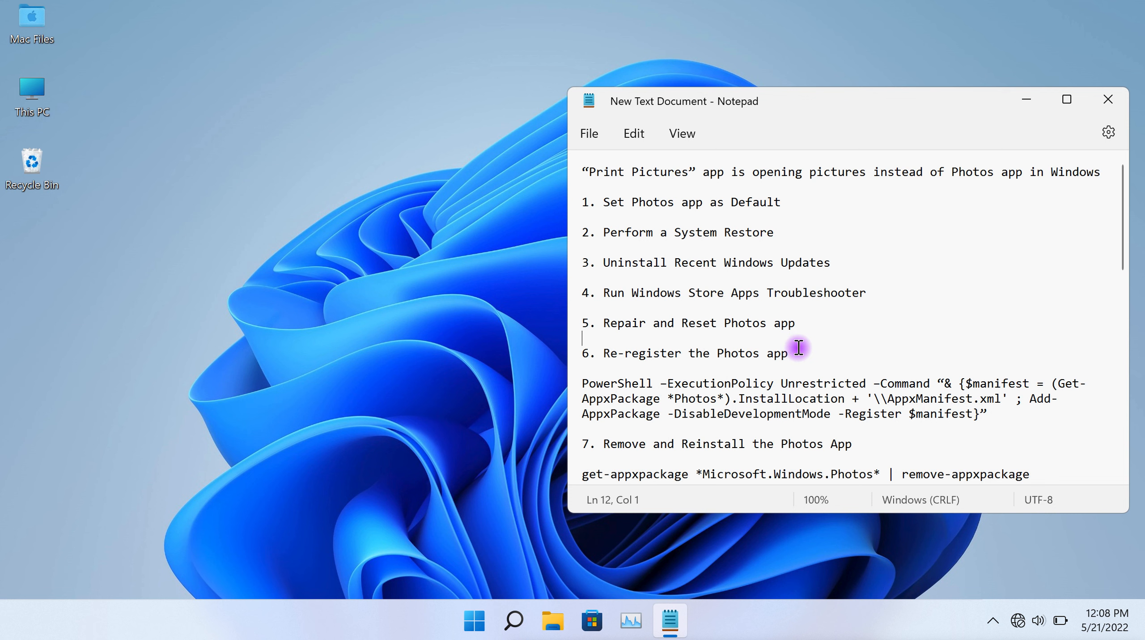
Step: Copy the PowerShell command listed under fix 6, Re-register the Photos app, from the Notepad notes
{"action": "left_click_drag", "start_coordinate": [984, 411], "coordinate": [584, 384]}
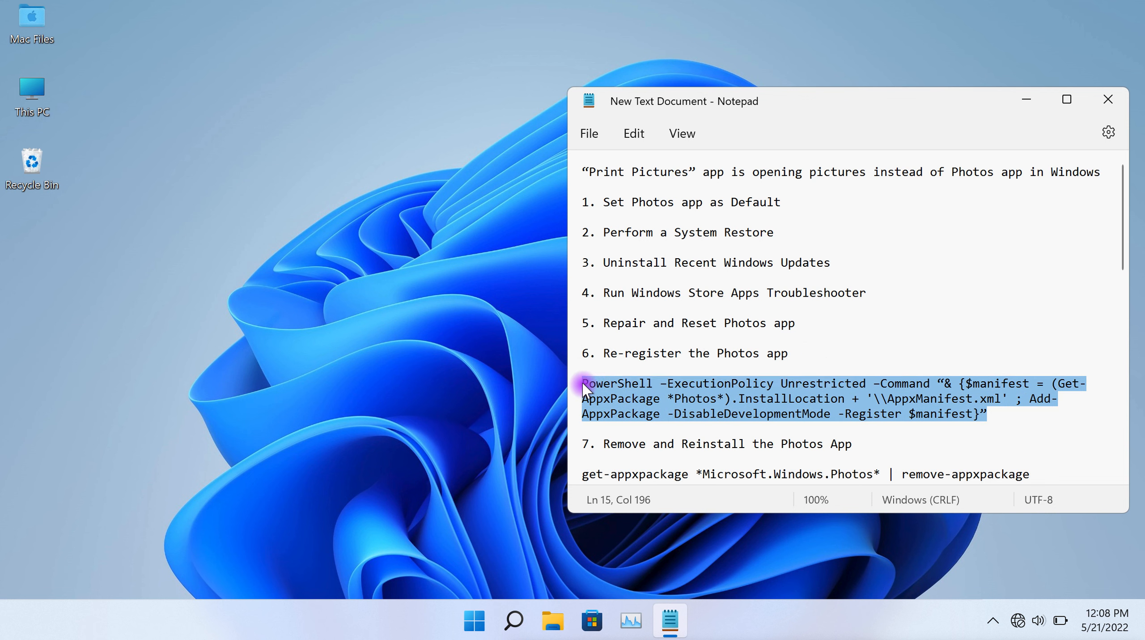
{"action": "right_click", "coordinate": [585, 383]}
{"action": "left_click", "coordinate": [677, 112]}
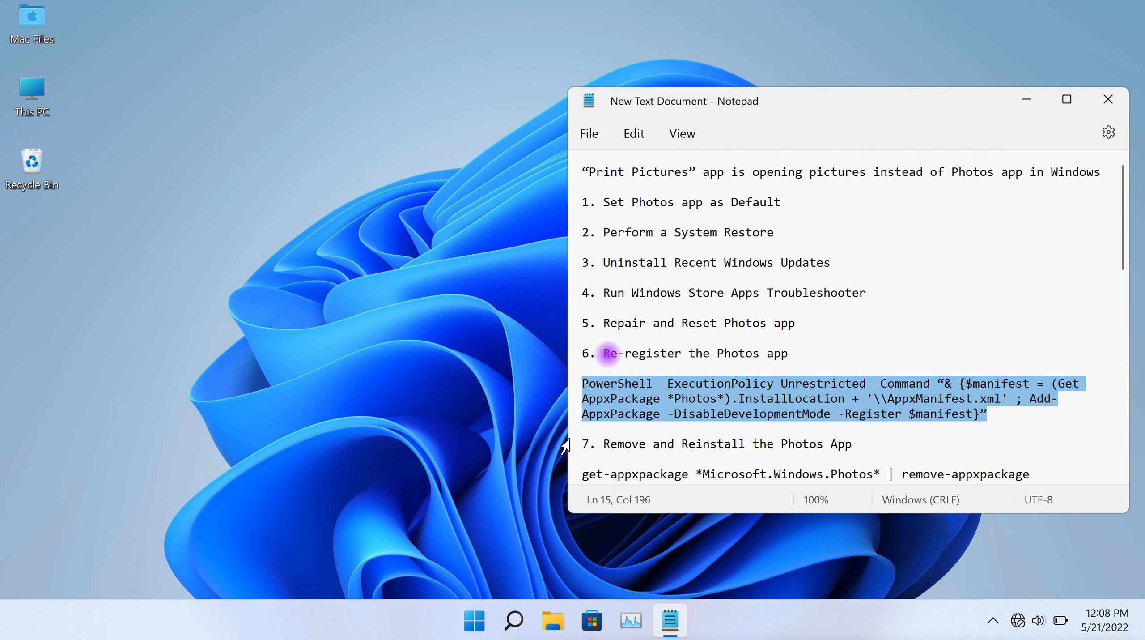
Step: Find "cmd" in Windows Search, start Command Prompt as administrator, and run the copied PowerShell command that re-registers the Photos app
{"action": "left_click", "coordinate": [514, 619]}
{"action": "type", "text": "cmd"}
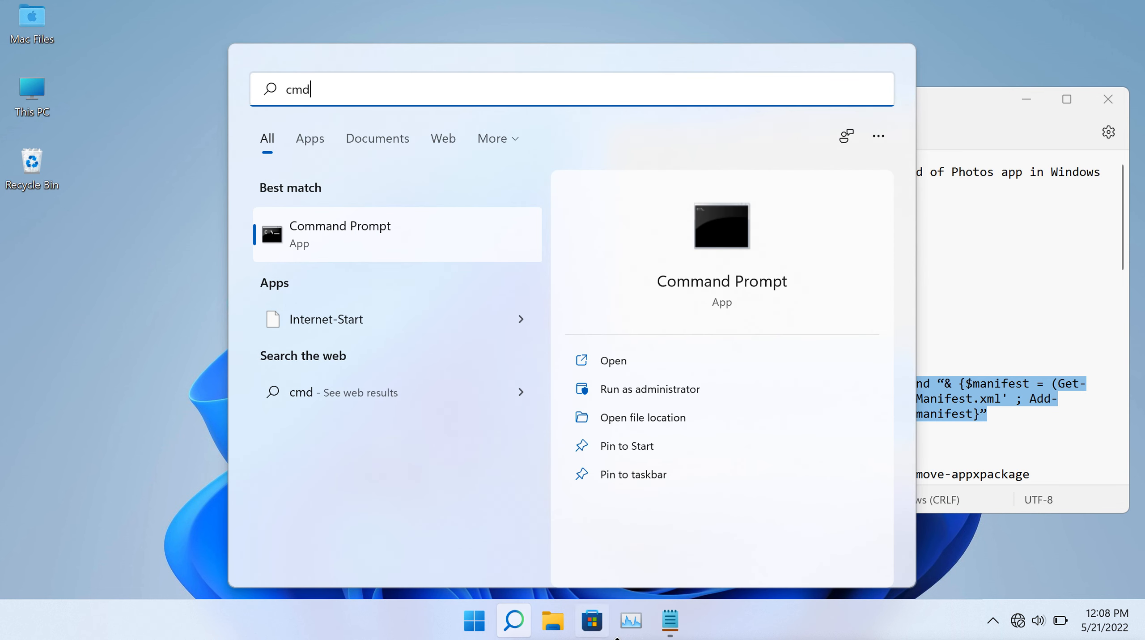
{"action": "left_click", "coordinate": [651, 393]}
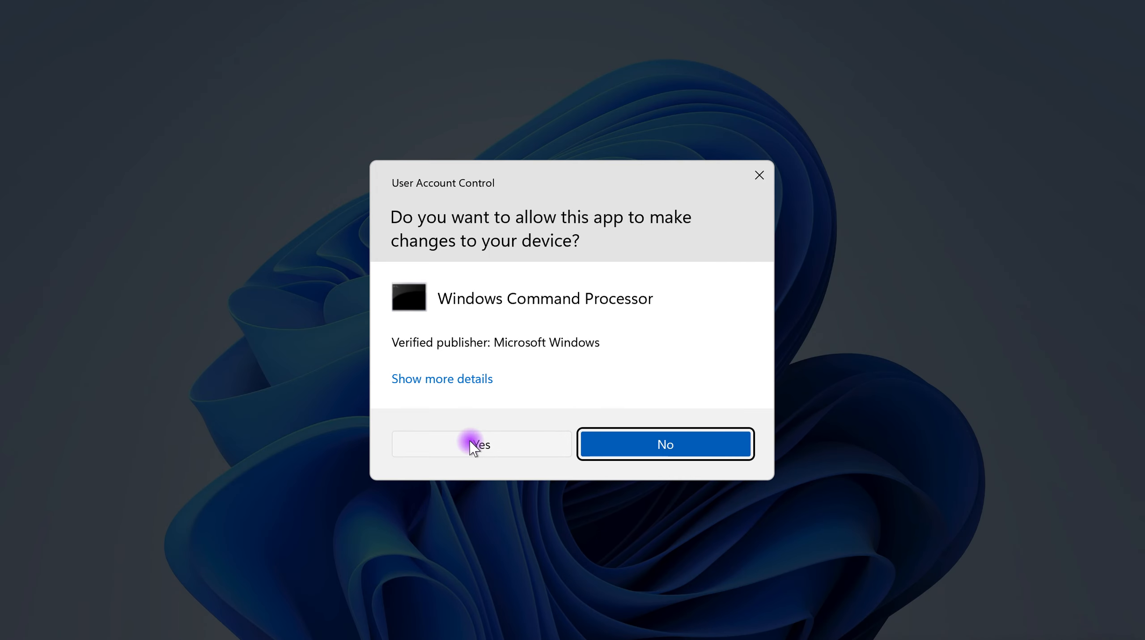
{"action": "left_click", "coordinate": [470, 439]}
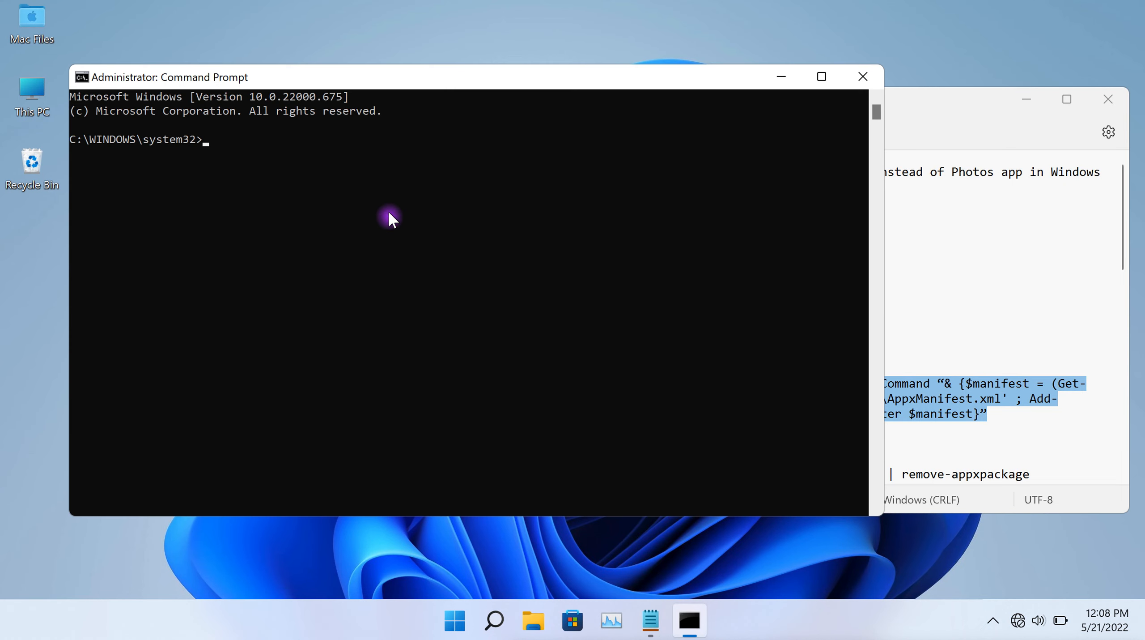
{"action": "right_click", "coordinate": [390, 213]}
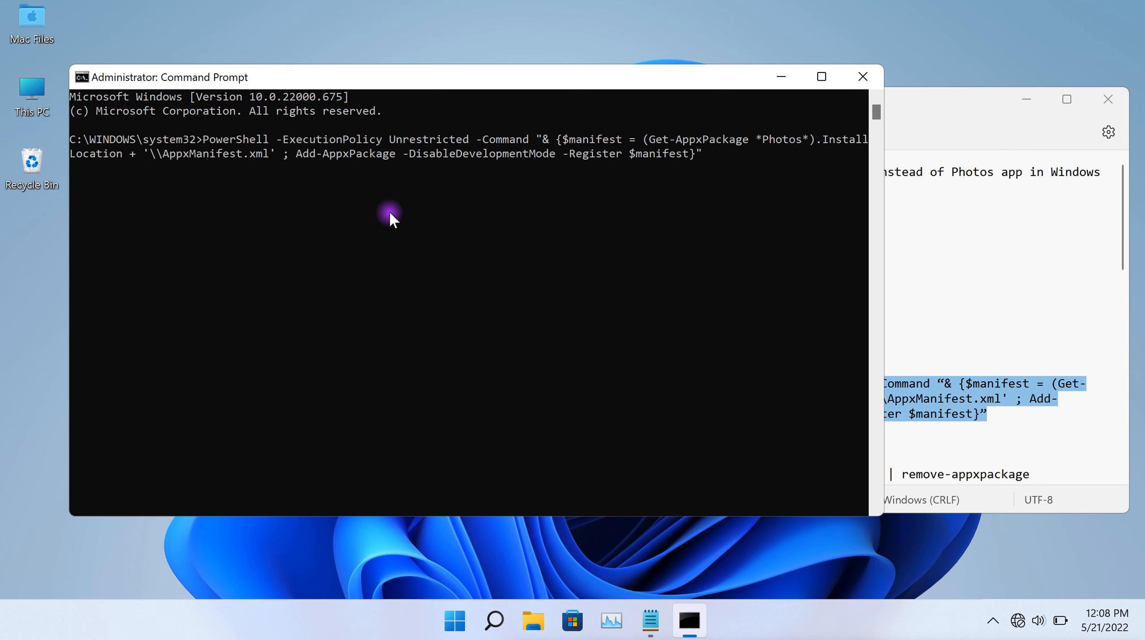
{"action": "key", "text": "Return"}
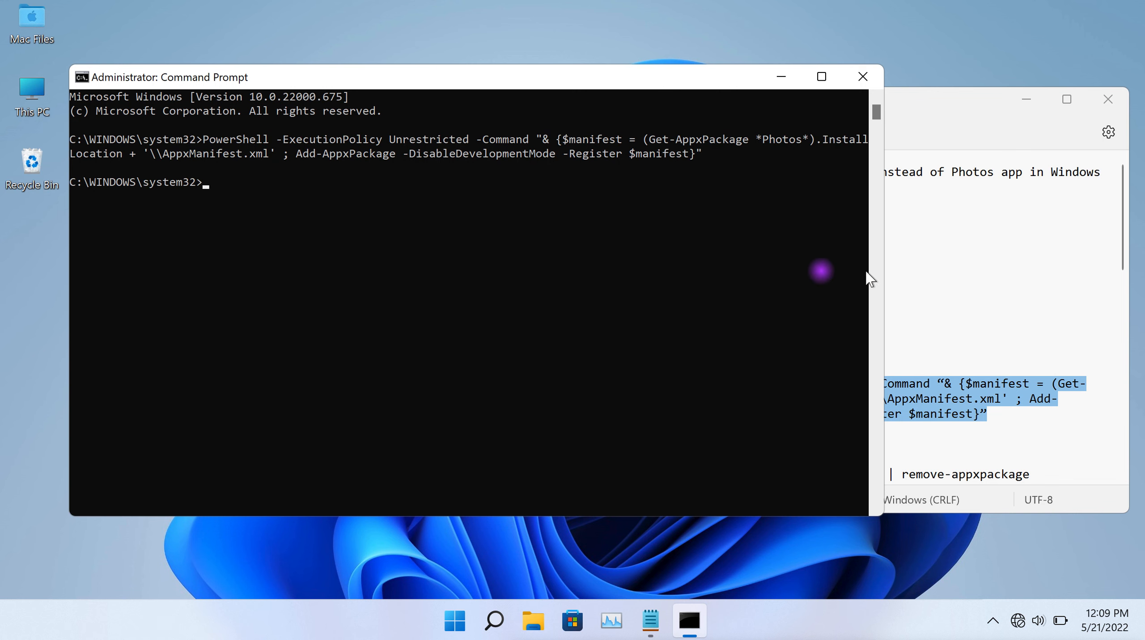
Step: Close Command Prompt and read through the Notepad notes as far as fix 7, Remove and Reinstall the Photos App
{"action": "left_click", "coordinate": [952, 307]}
{"action": "scroll", "coordinate": [802, 356], "scroll_direction": "down", "scroll_amount": 4}
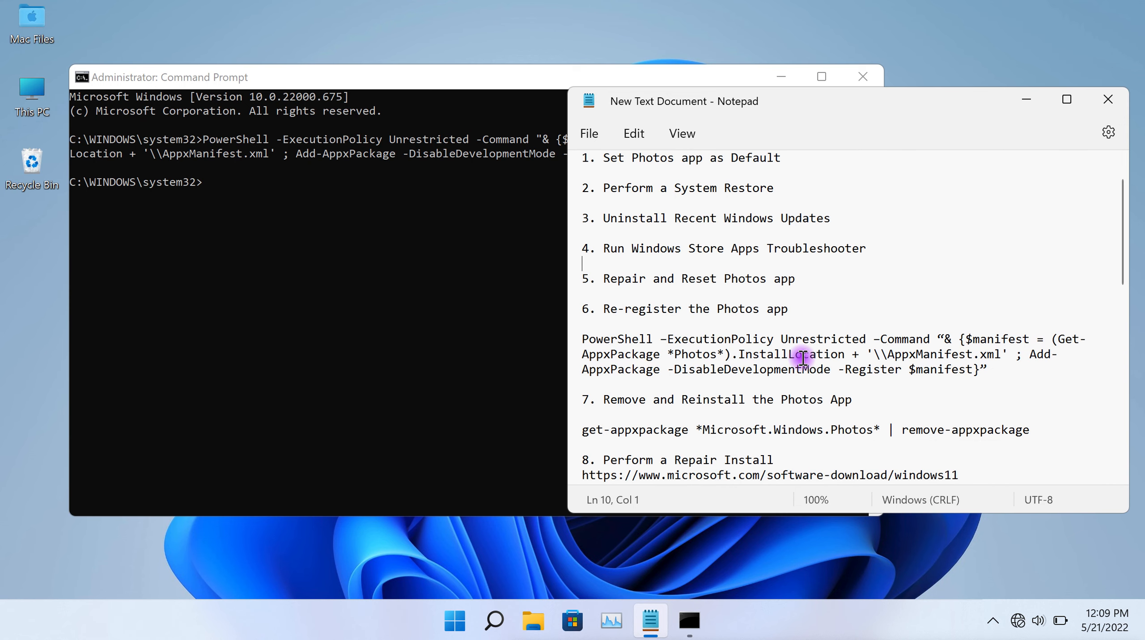
{"action": "scroll", "coordinate": [803, 357], "scroll_direction": "down", "scroll_amount": 2}
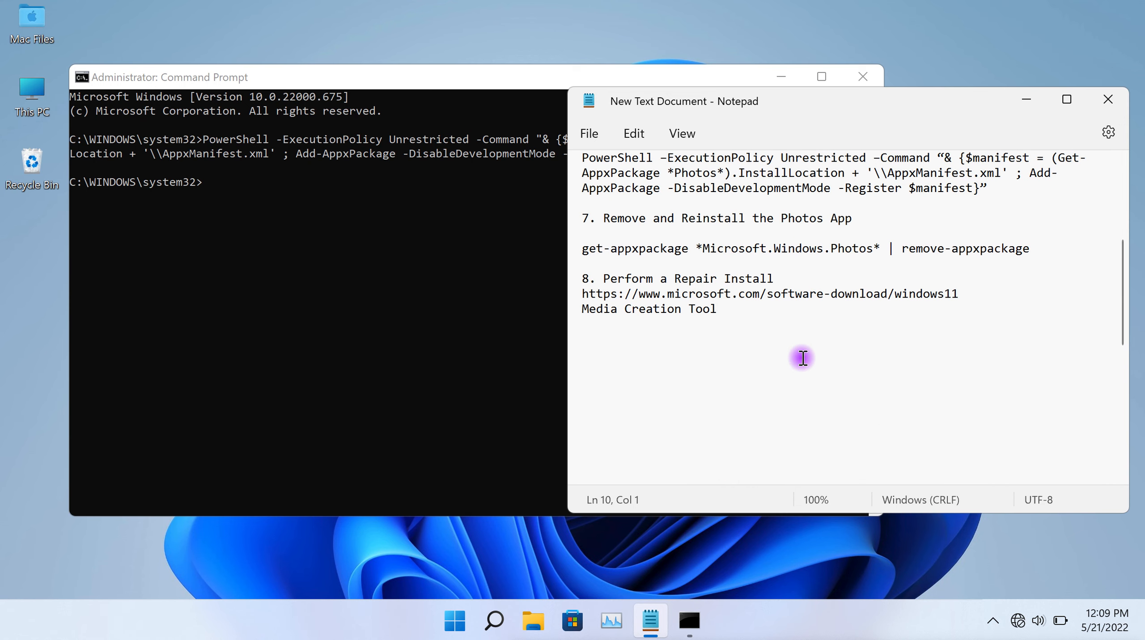
{"action": "scroll", "coordinate": [802, 357], "scroll_direction": "up", "scroll_amount": 2}
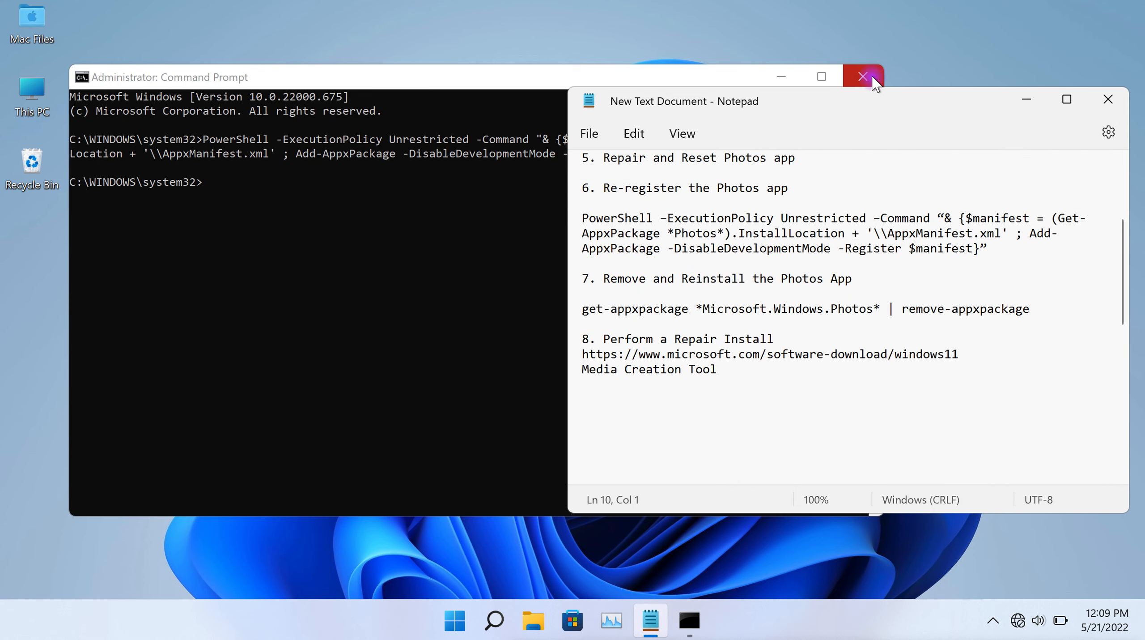
{"action": "left_click", "coordinate": [862, 77]}
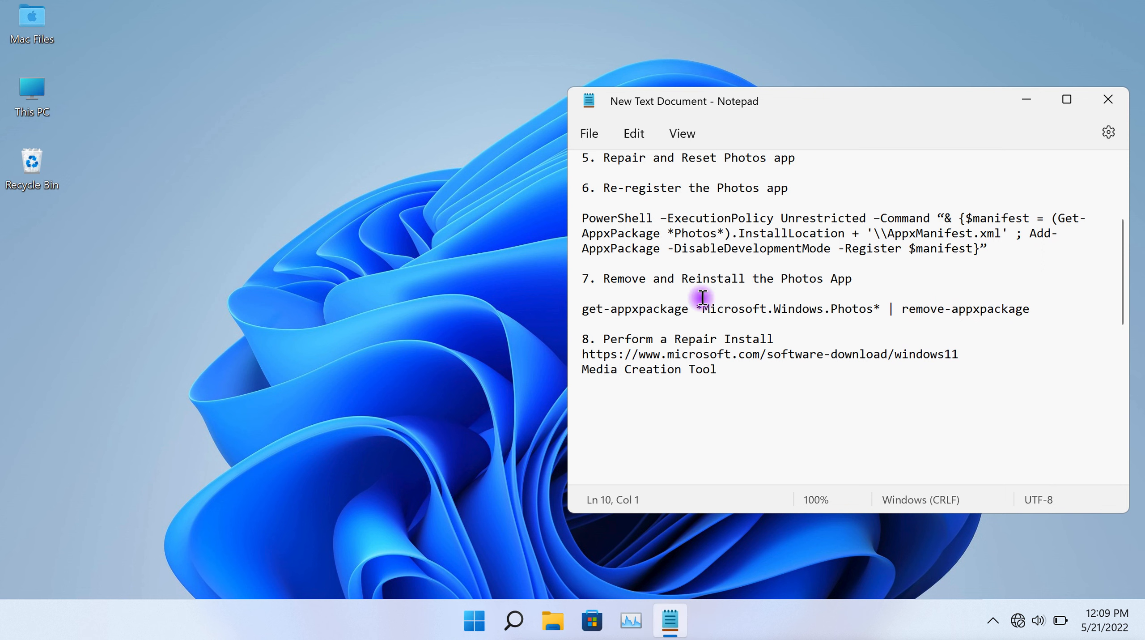
{"action": "scroll", "coordinate": [703, 297], "scroll_direction": "up", "scroll_amount": 4}
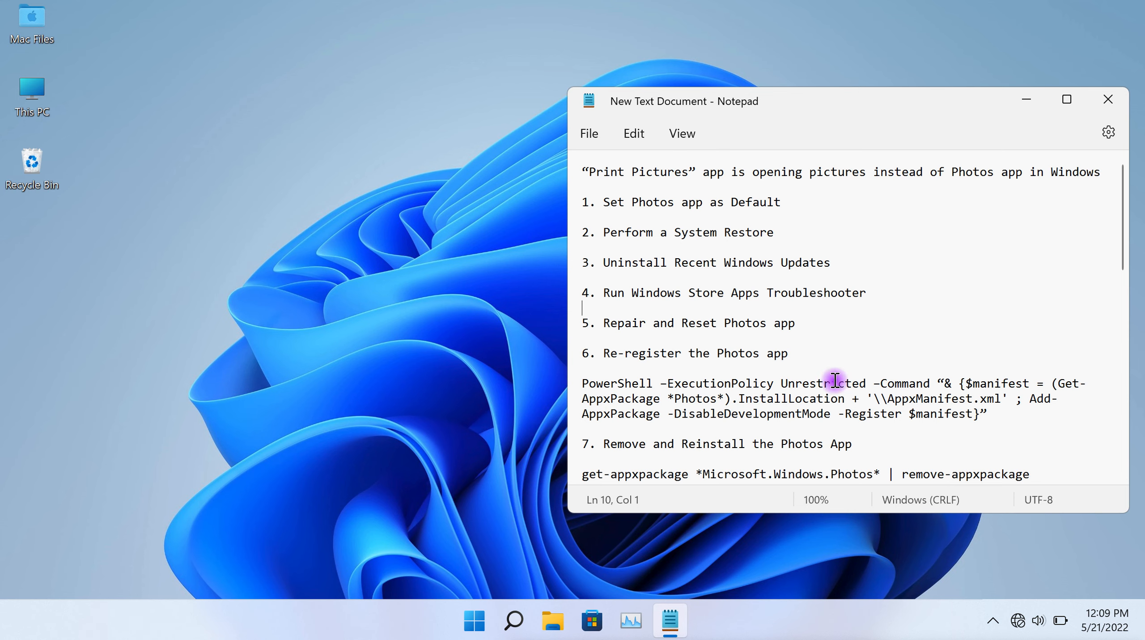
{"action": "scroll", "coordinate": [833, 378], "scroll_direction": "down", "scroll_amount": 5}
{"action": "scroll", "coordinate": [834, 380], "scroll_direction": "up", "scroll_amount": 2}
{"action": "scroll", "coordinate": [835, 380], "scroll_direction": "up", "scroll_amount": 1}
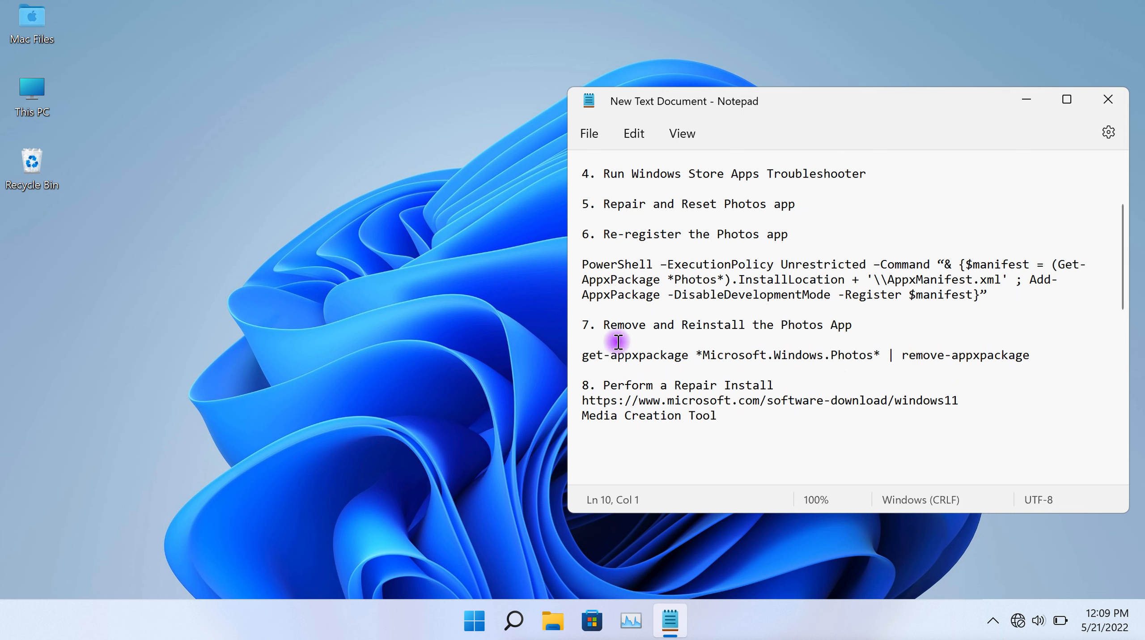
Step: Open the Apps & features page in Windows Settings
{"action": "left_click", "coordinate": [475, 619]}
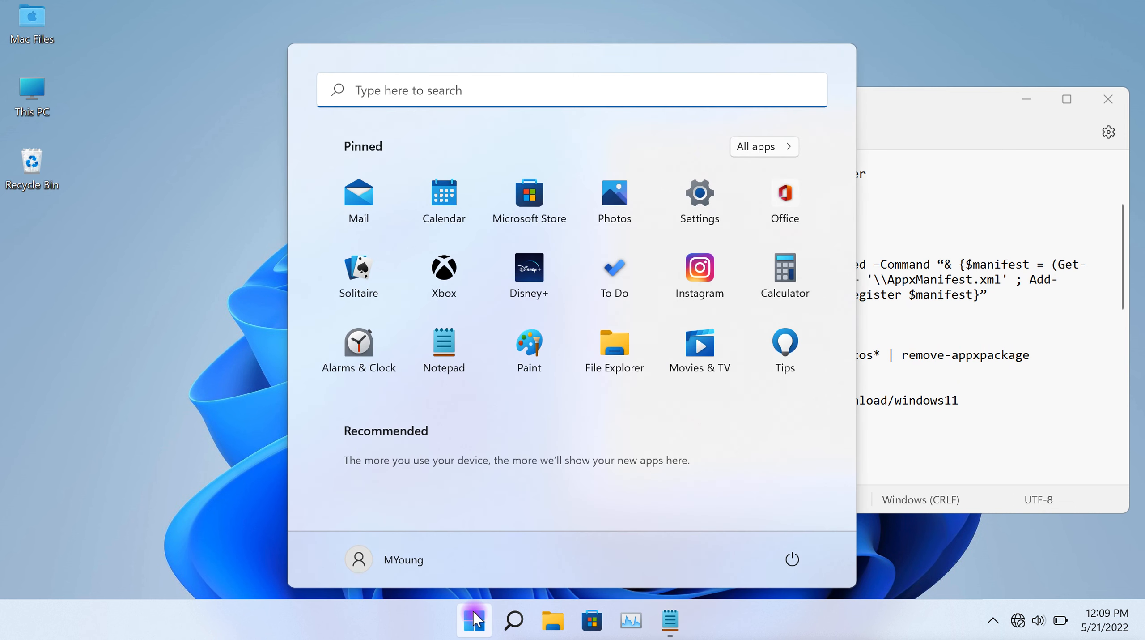
{"action": "left_click", "coordinate": [700, 214]}
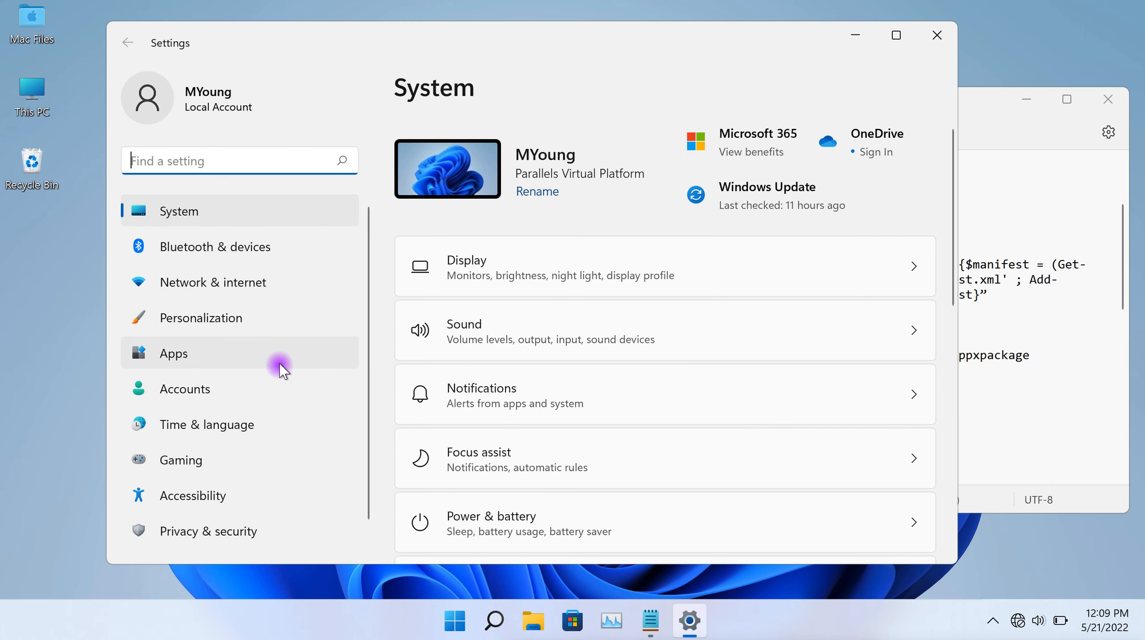
{"action": "left_click", "coordinate": [282, 362]}
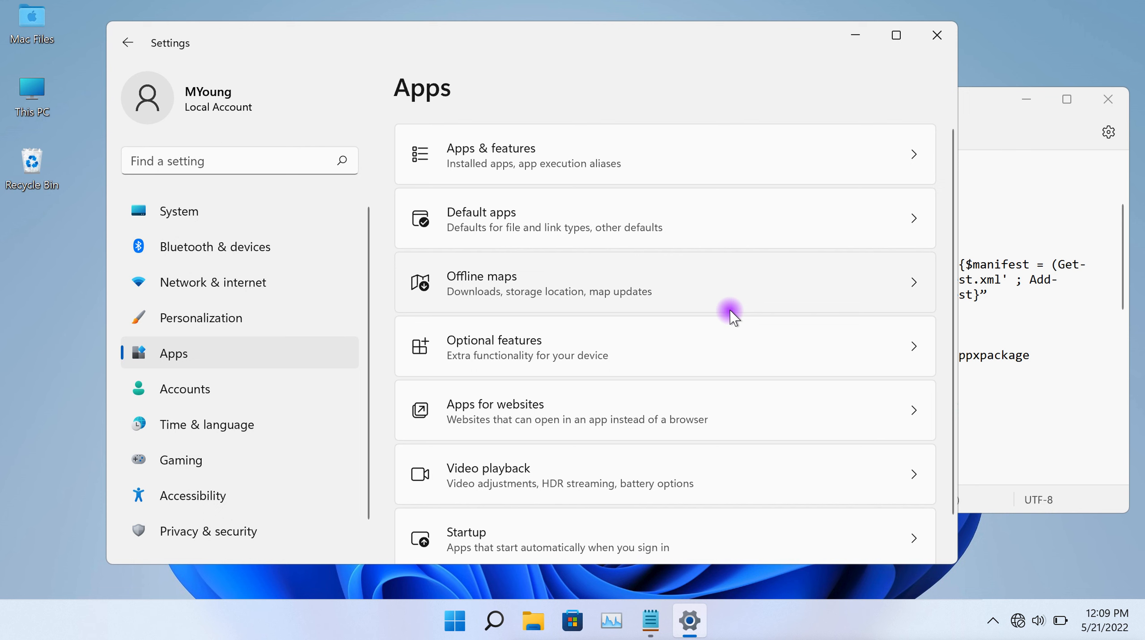
{"action": "left_click", "coordinate": [748, 168]}
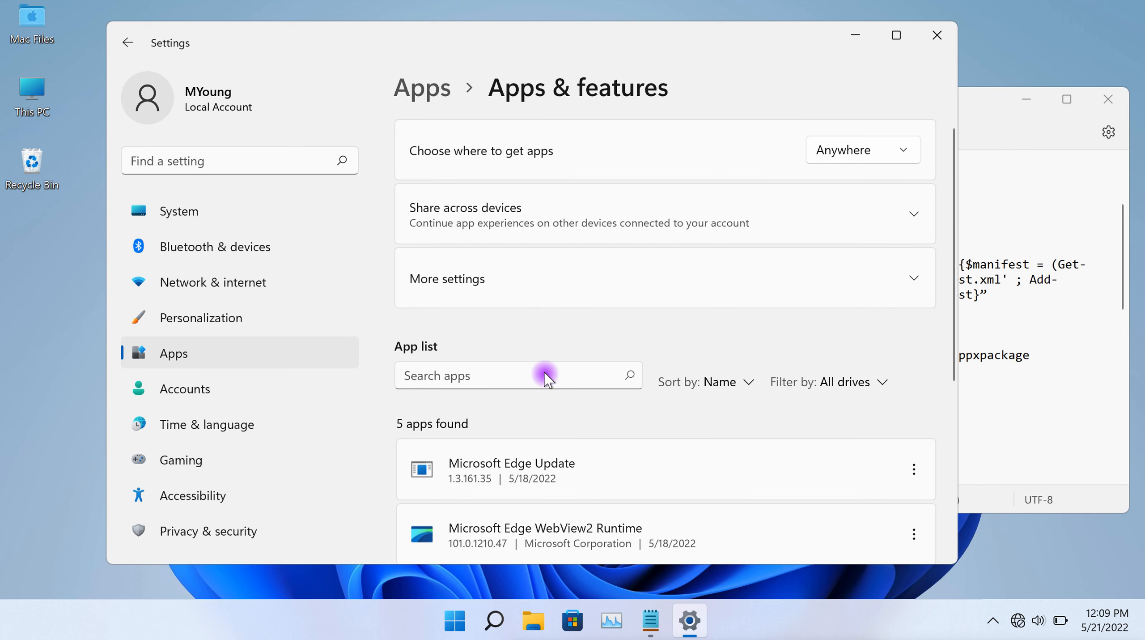
Step: Search the app list for "photos", look at the Uninstall option for Microsoft Photos, and close Settings
{"action": "left_click", "coordinate": [546, 372]}
{"action": "type", "text": "p"}
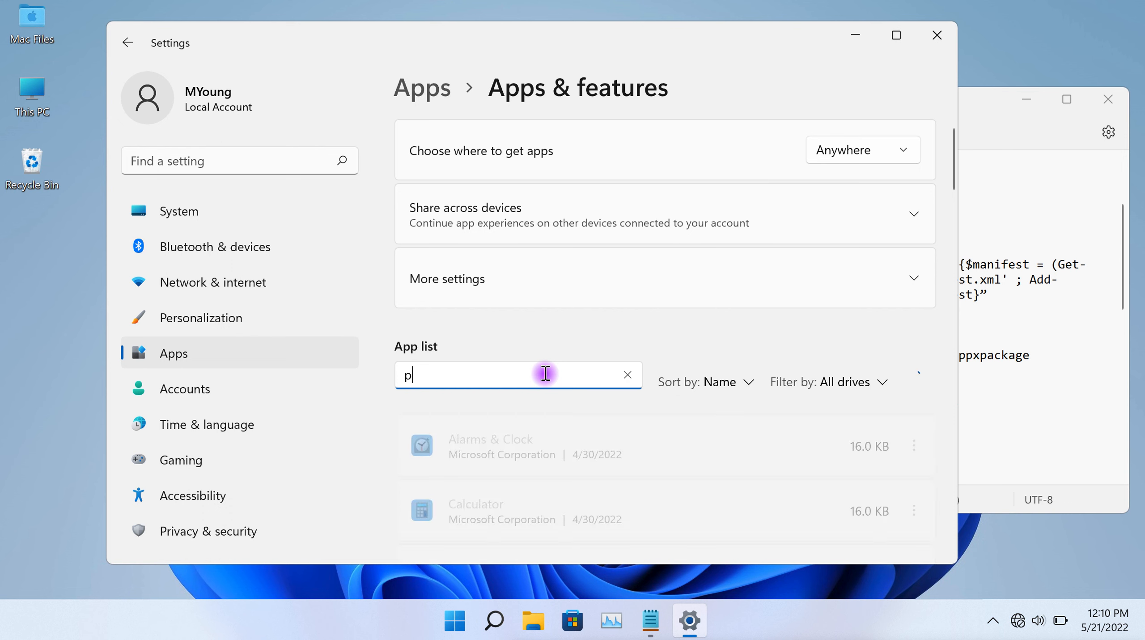
{"action": "type", "text": "hotos"}
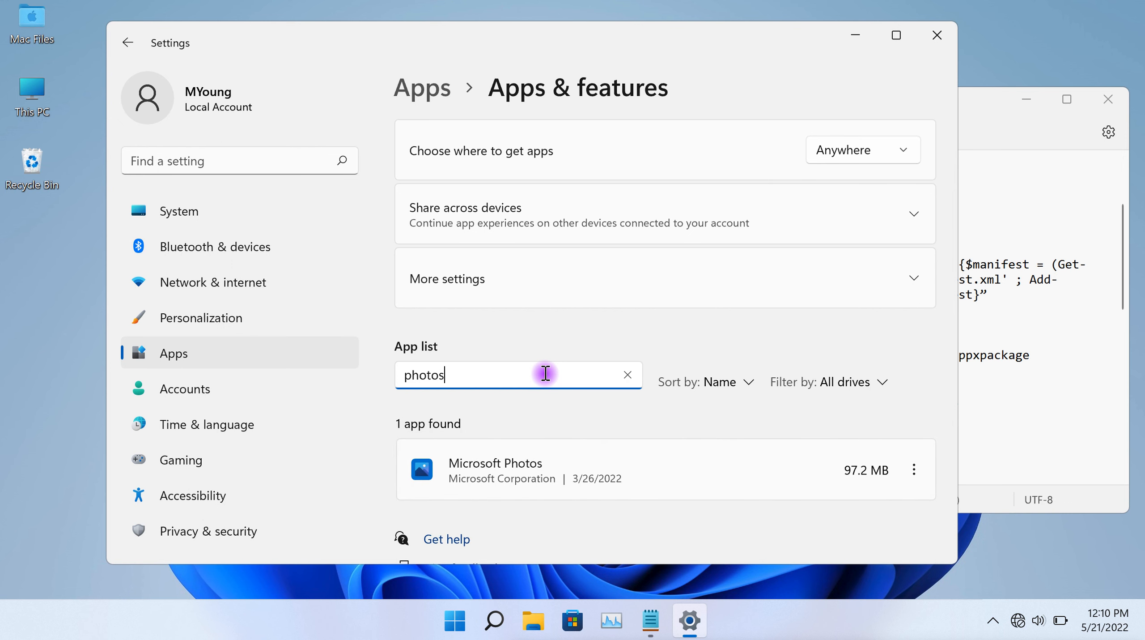
{"action": "left_click", "coordinate": [914, 469]}
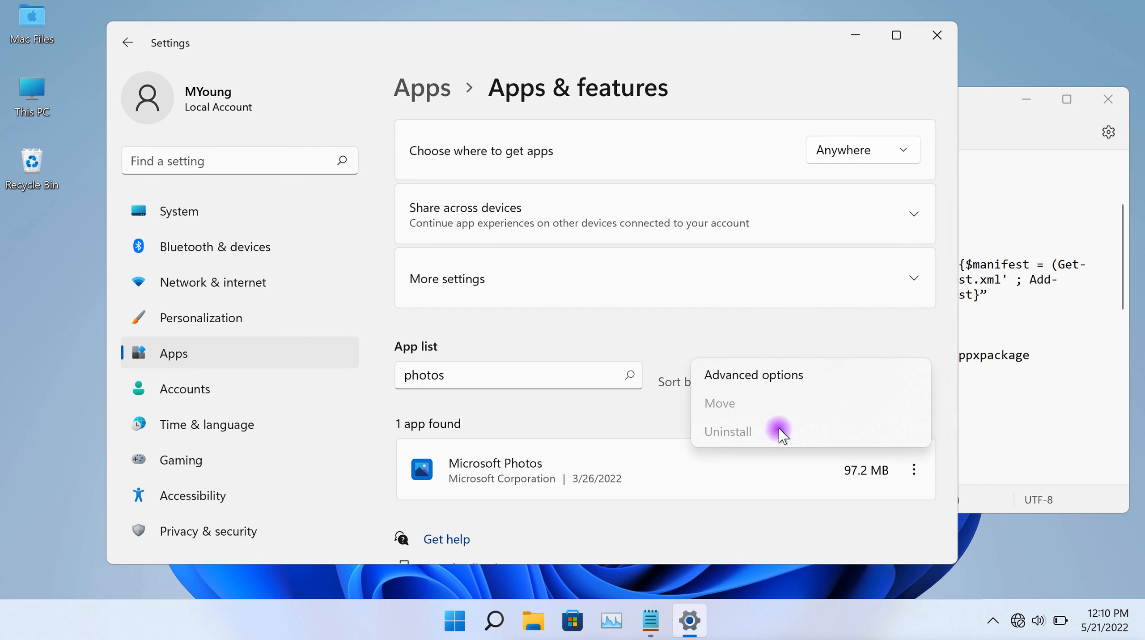
{"action": "left_click", "coordinate": [886, 322]}
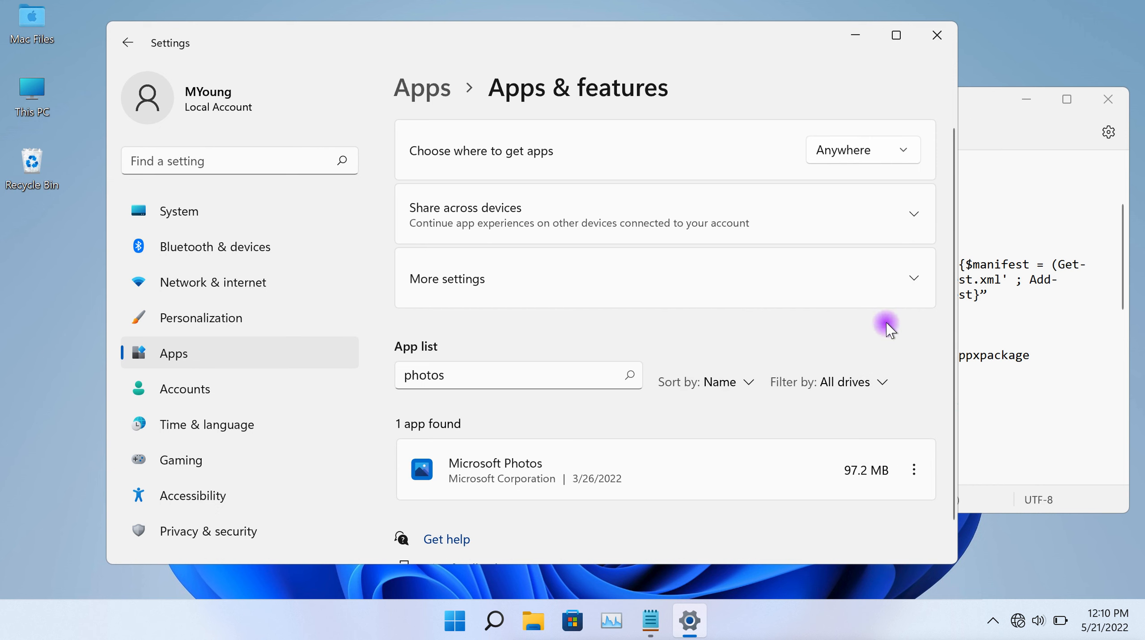
{"action": "left_click", "coordinate": [937, 35]}
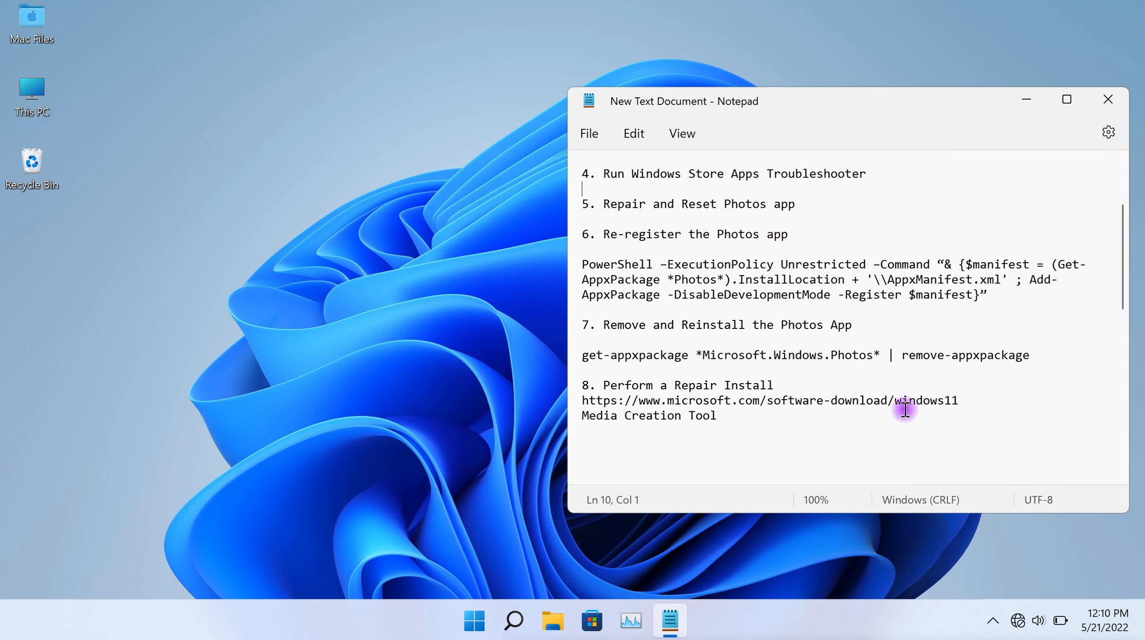
Step: Copy get-appxpackage *Microsoft.Windows.Photos* | remove-appxpackage from the notes into Command Prompt started as administrator, and close it without running the command
{"action": "left_click_drag", "start_coordinate": [1034, 355], "coordinate": [582, 361]}
{"action": "key", "text": "ctrl+c"}
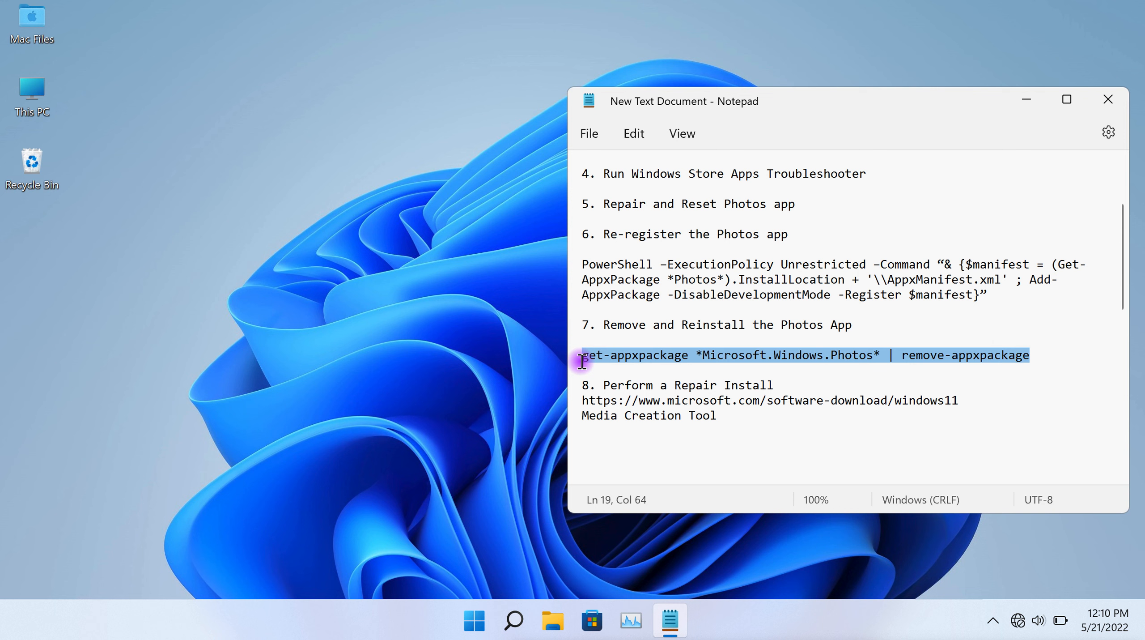
{"action": "left_click", "coordinate": [514, 627]}
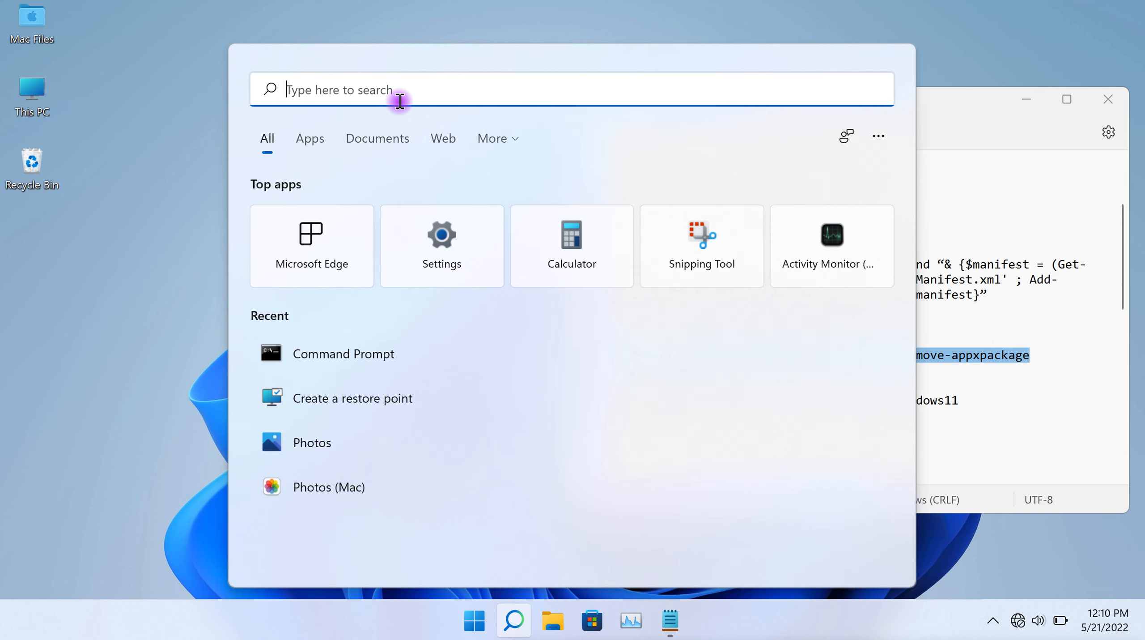
{"action": "type", "text": "cmd"}
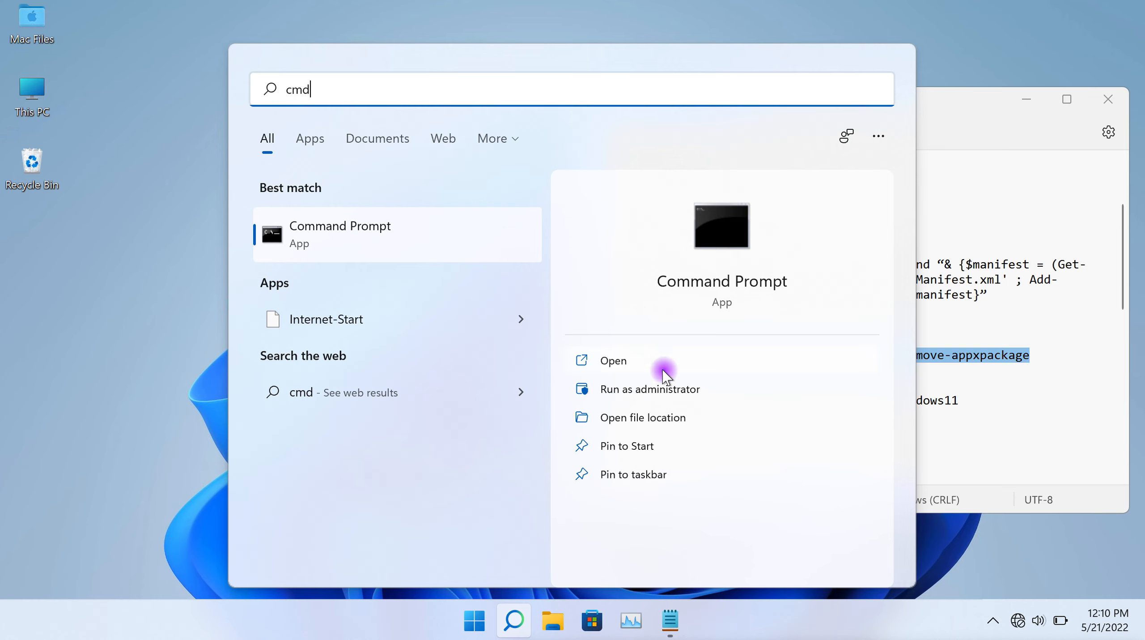
{"action": "left_click", "coordinate": [644, 388]}
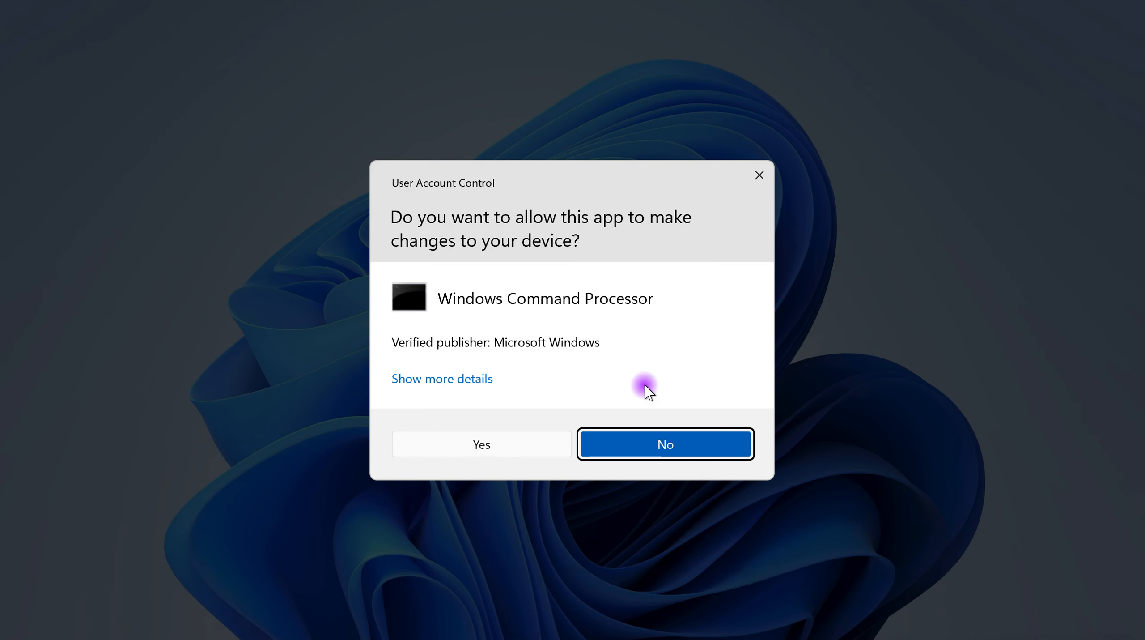
{"action": "left_click", "coordinate": [483, 437]}
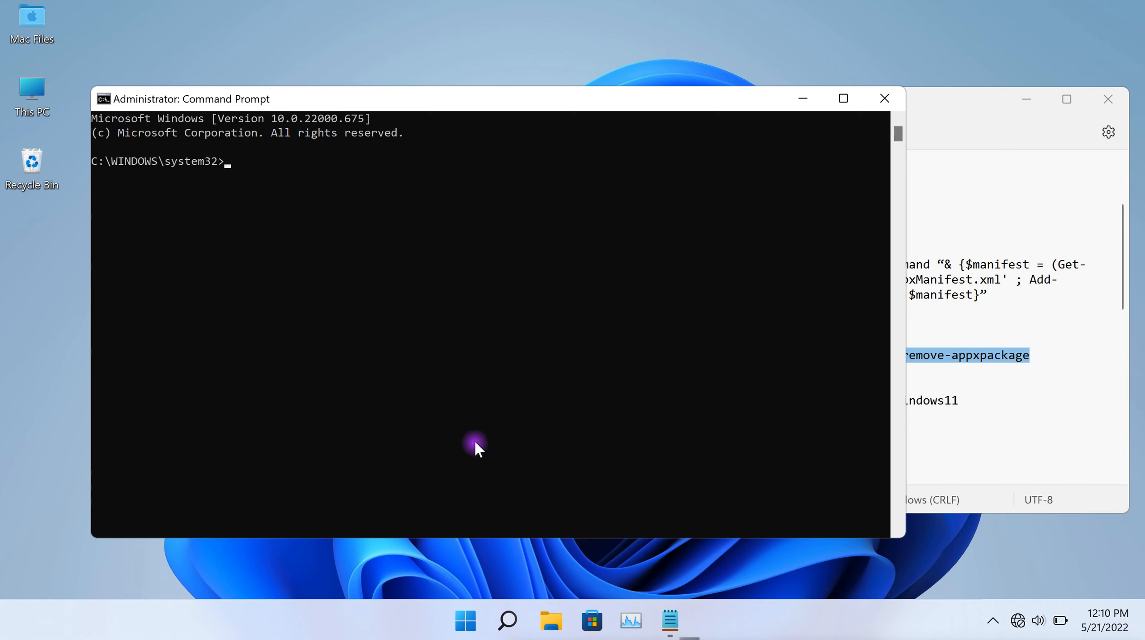
{"action": "key", "text": "ctrl+v"}
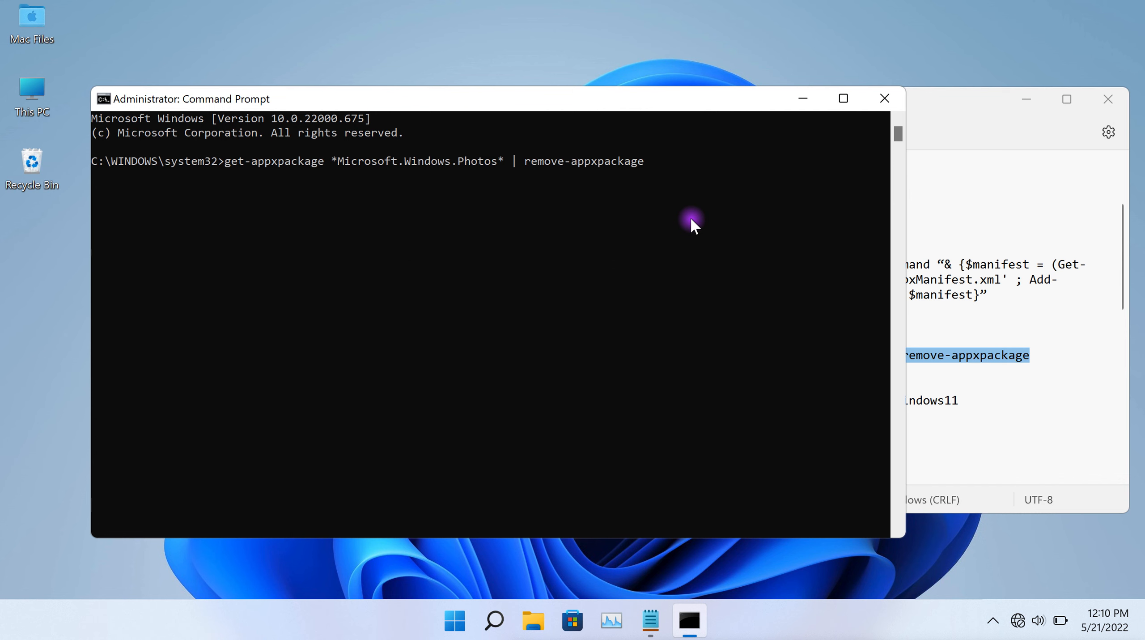
{"action": "left_click", "coordinate": [883, 99]}
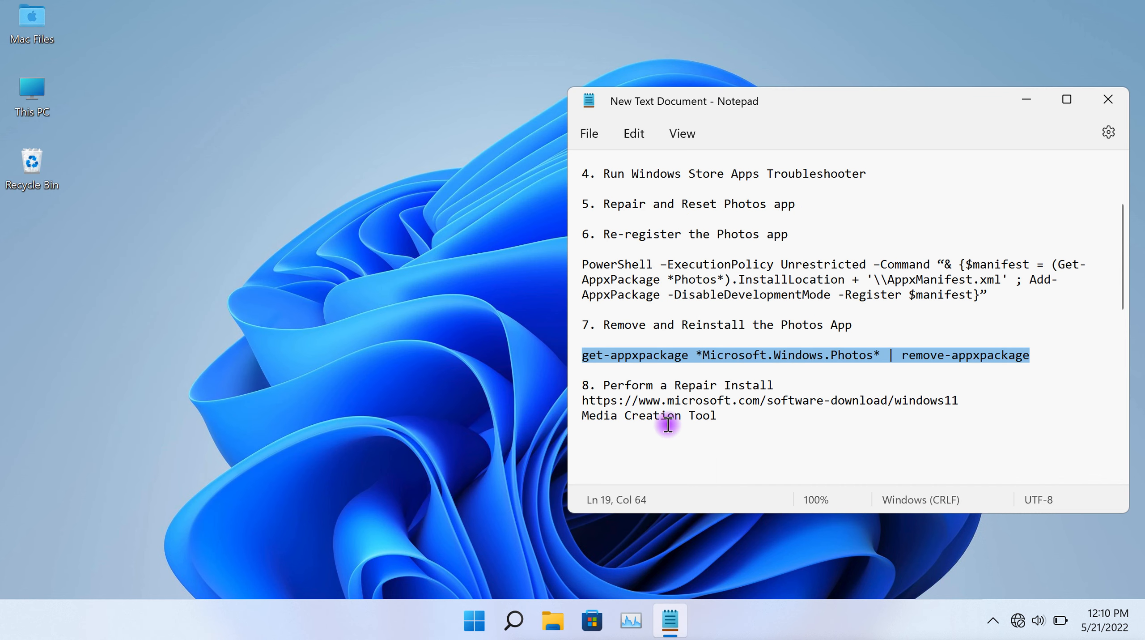
Step: Find "windows app" in Windows Search, open Microsoft Store, and close it again
{"action": "left_click", "coordinate": [504, 623]}
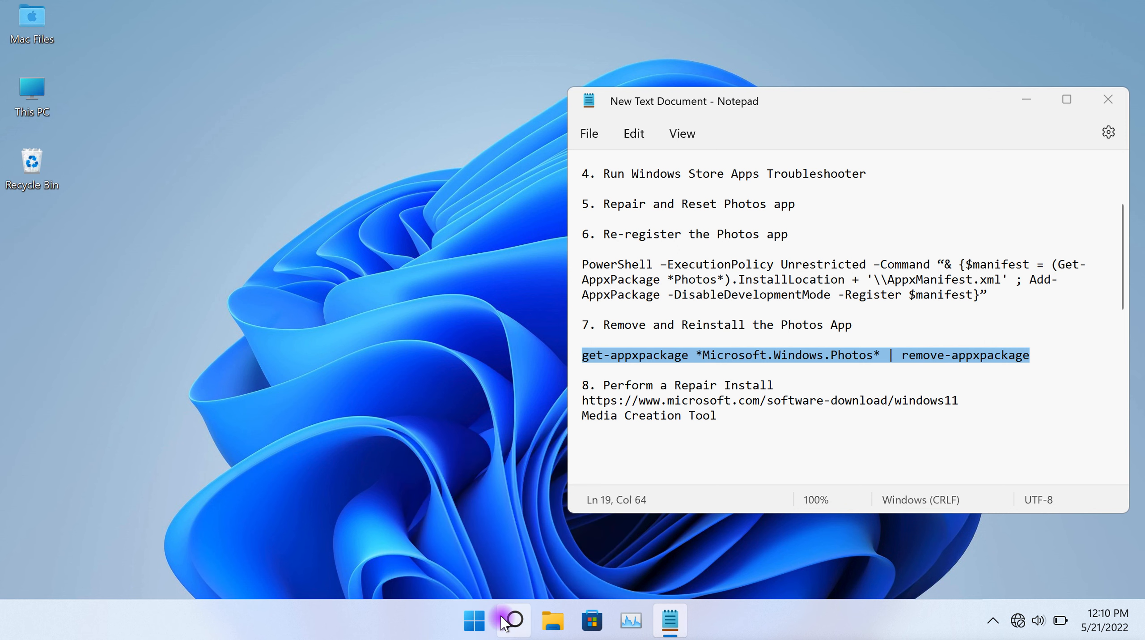
{"action": "type", "text": "windows app"}
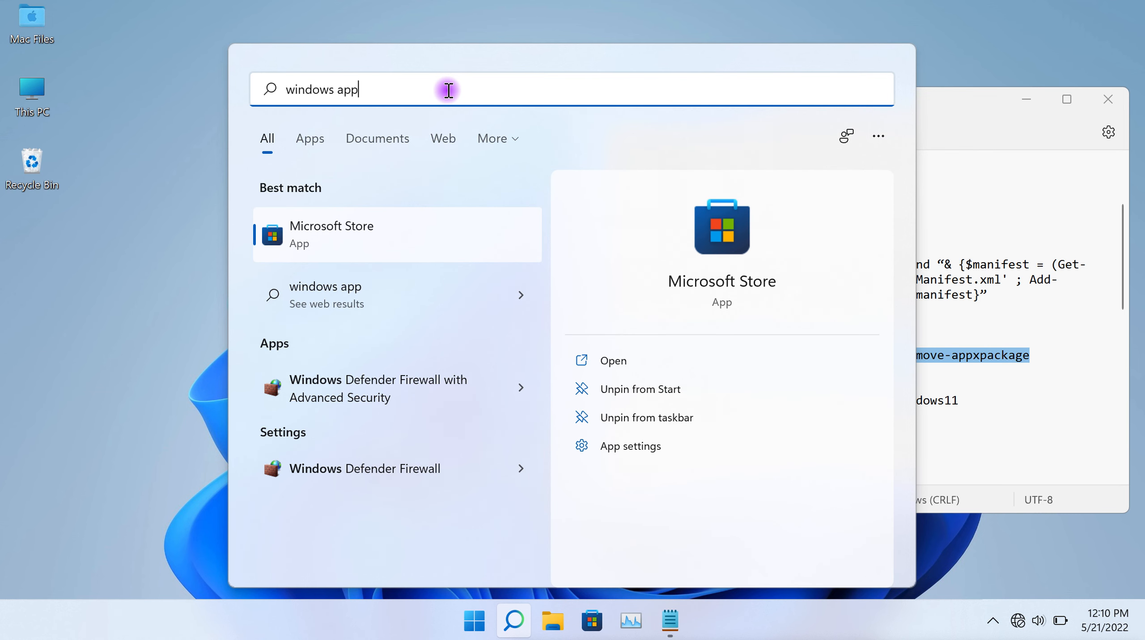
{"action": "left_click", "coordinate": [420, 234]}
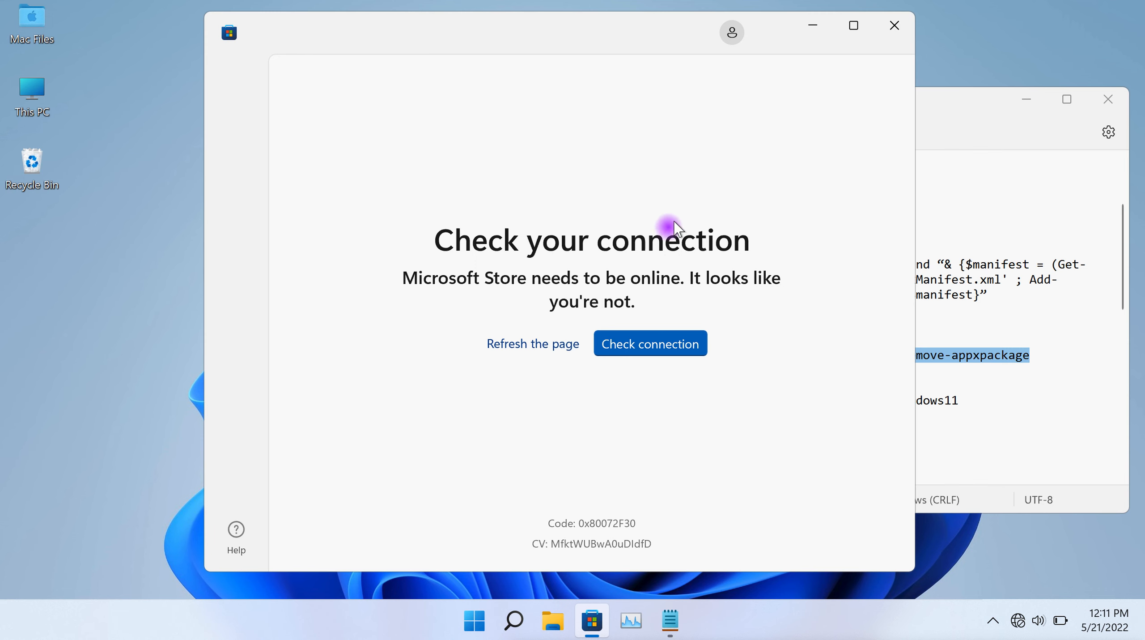
{"action": "left_click", "coordinate": [899, 32]}
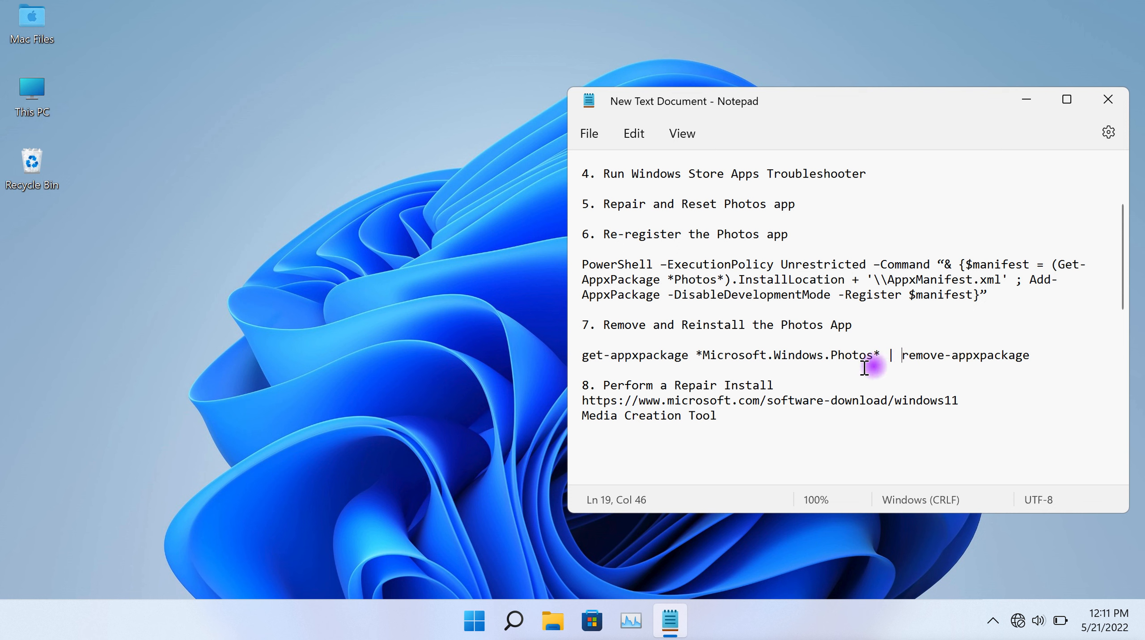
Step: Review fix 8, Perform a Repair Install, in the Notepad notes, including the Windows 11 download link and Media Creation Tool lines
{"action": "left_click_drag", "start_coordinate": [777, 384], "coordinate": [602, 383]}
{"action": "left_click_drag", "start_coordinate": [959, 399], "coordinate": [581, 403]}
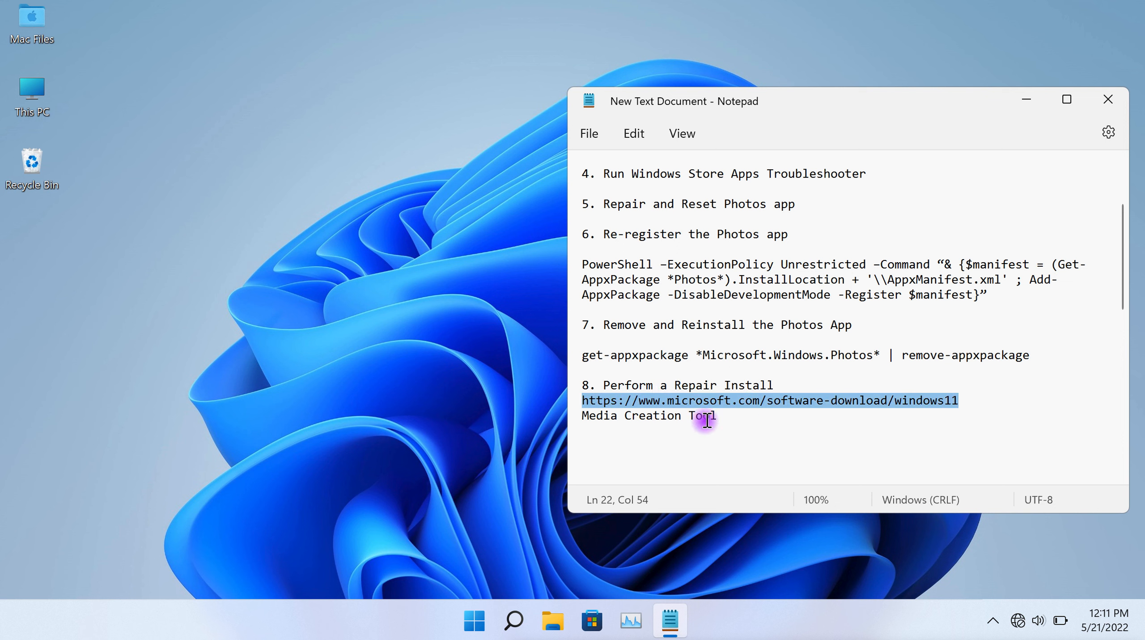
{"action": "left_click_drag", "start_coordinate": [719, 415], "coordinate": [582, 415]}
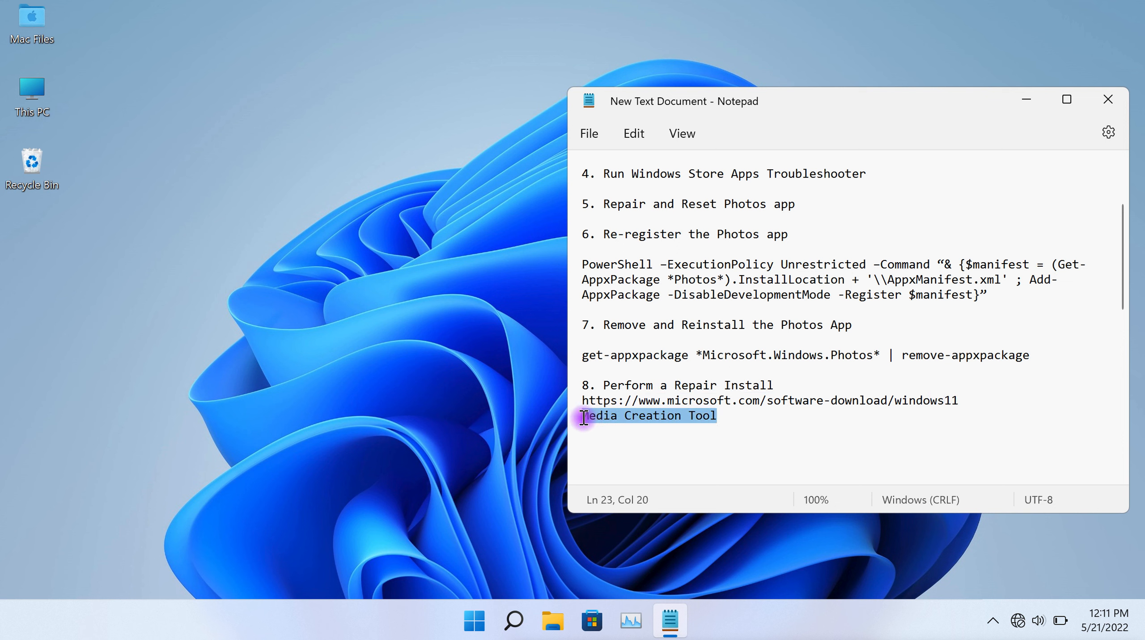
{"action": "left_click", "coordinate": [723, 416]}
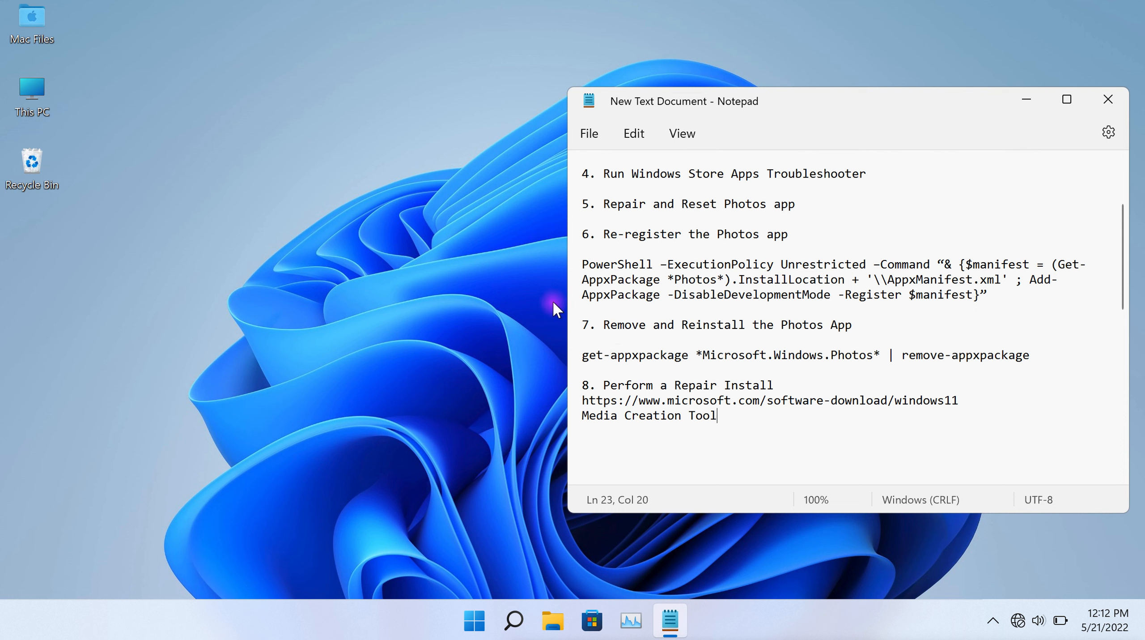
Step: Shift the Notepad window slightly and reread the heading about Print Pictures opening pictures instead of the Photos app
{"action": "left_click_drag", "start_coordinate": [793, 115], "coordinate": [762, 115]}
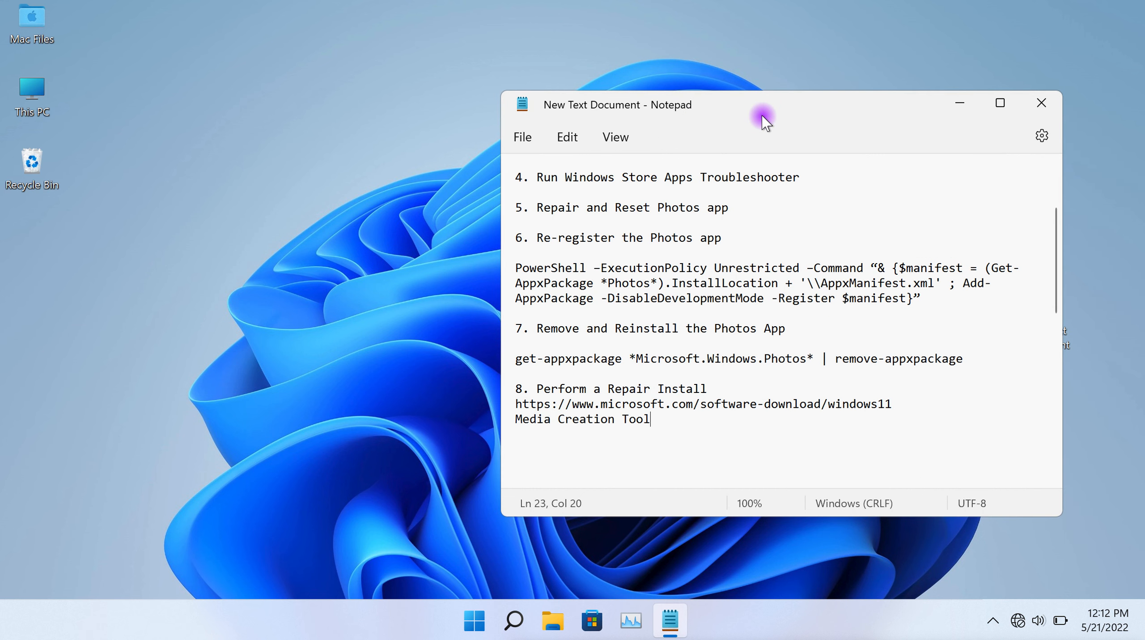
{"action": "scroll", "coordinate": [796, 294], "scroll_direction": "up", "scroll_amount": 3}
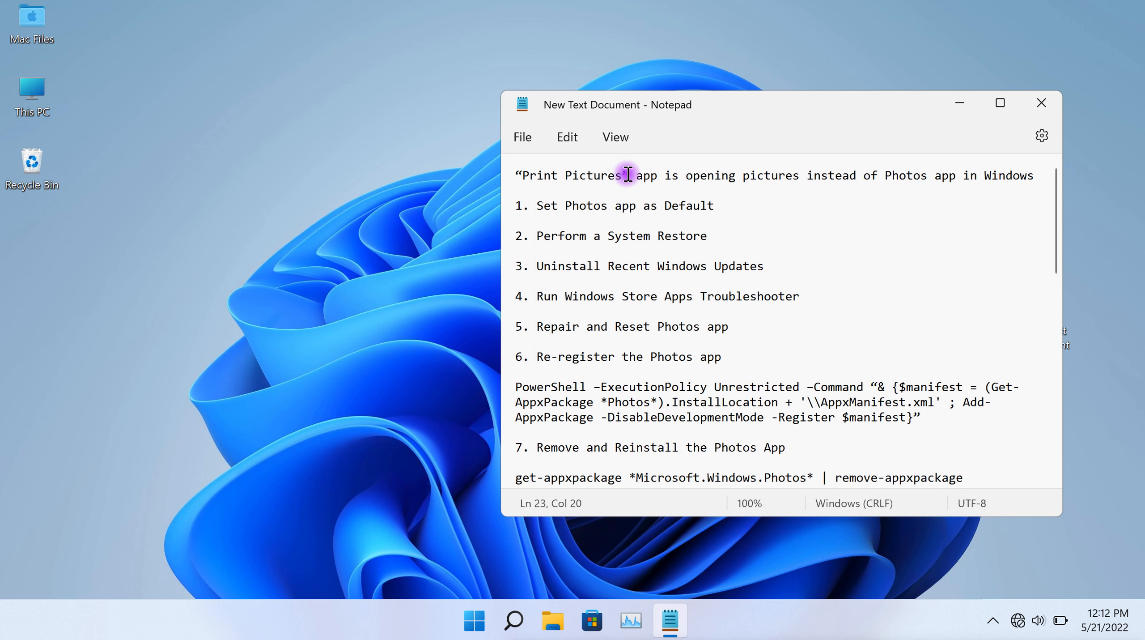
{"action": "left_click_drag", "start_coordinate": [628, 174], "coordinate": [515, 175]}
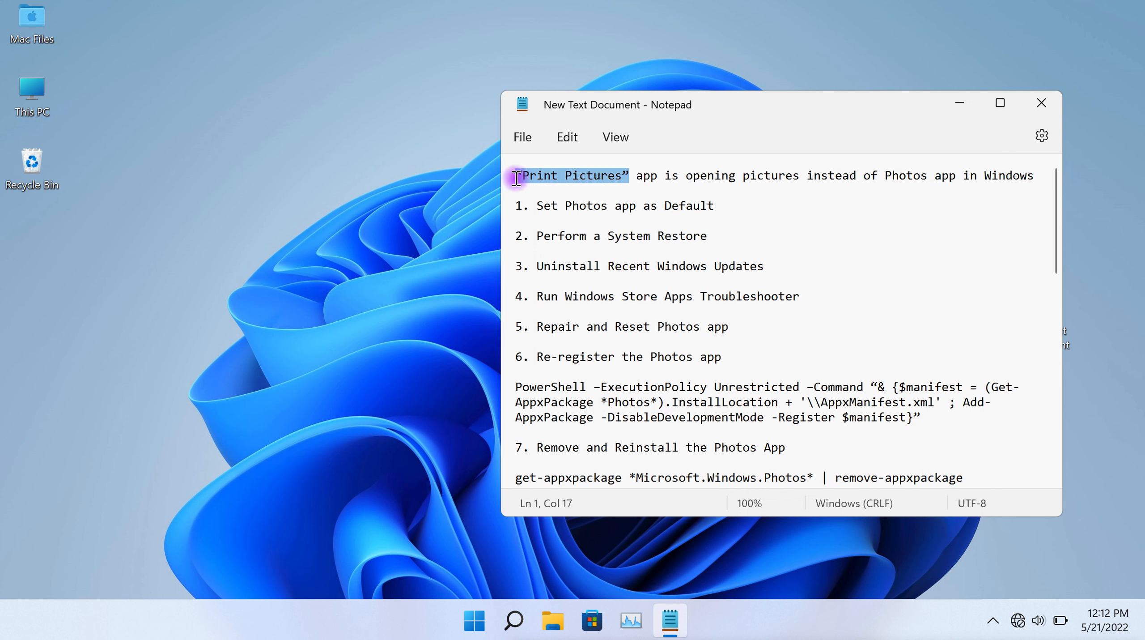
{"action": "left_click", "coordinate": [578, 179]}
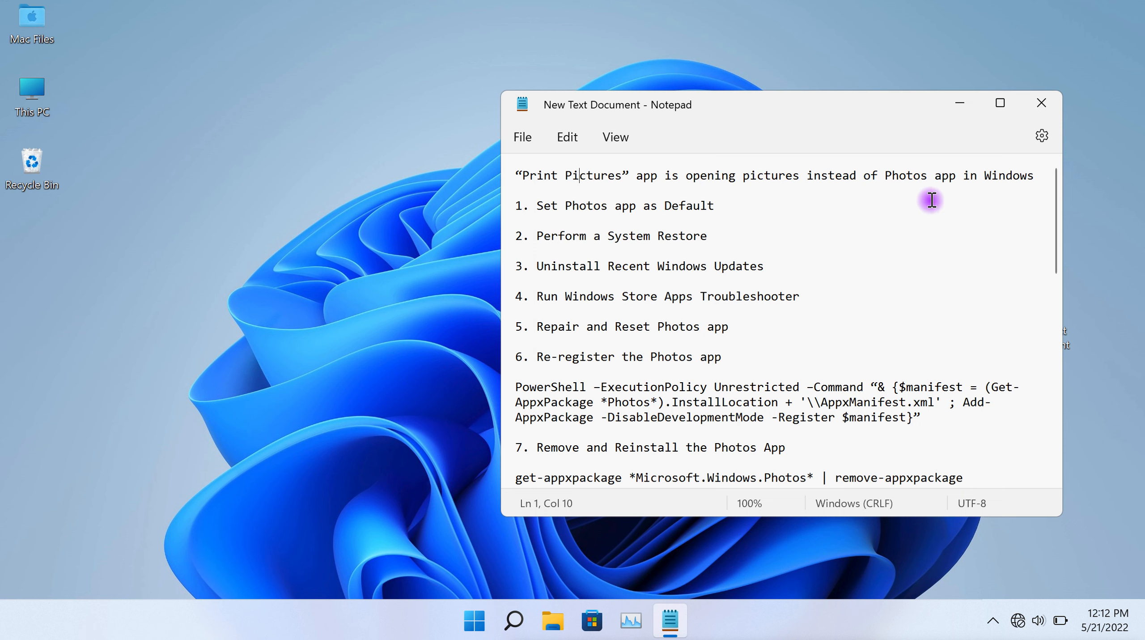
{"action": "double_click", "coordinate": [940, 176]}
{"action": "left_click_drag", "start_coordinate": [927, 176], "coordinate": [888, 176]}
{"action": "left_click", "coordinate": [801, 210]}
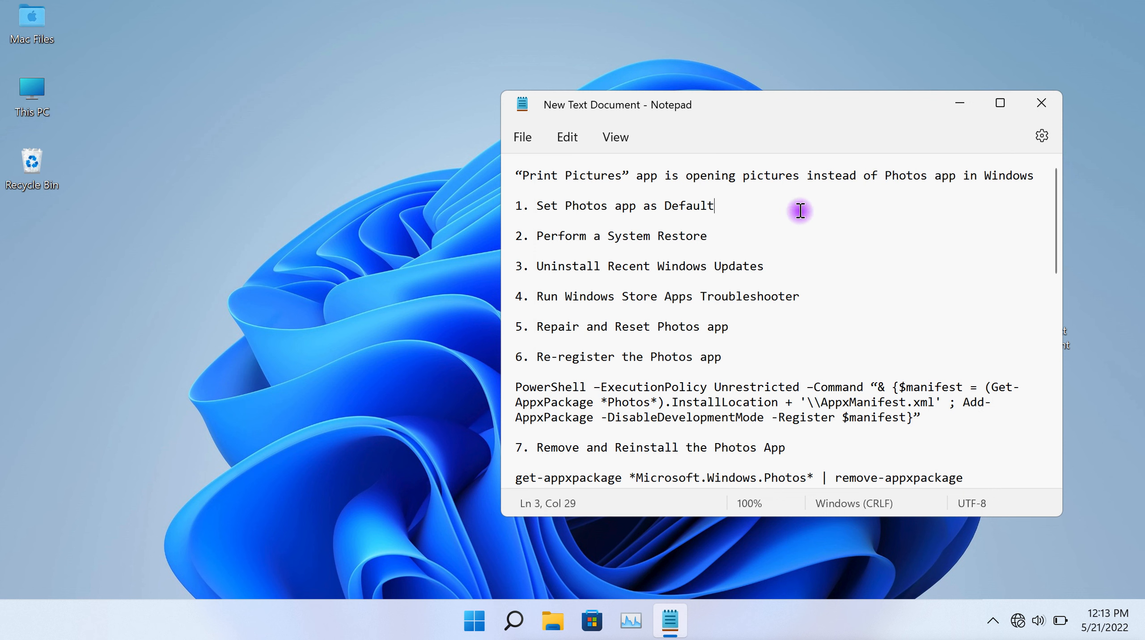